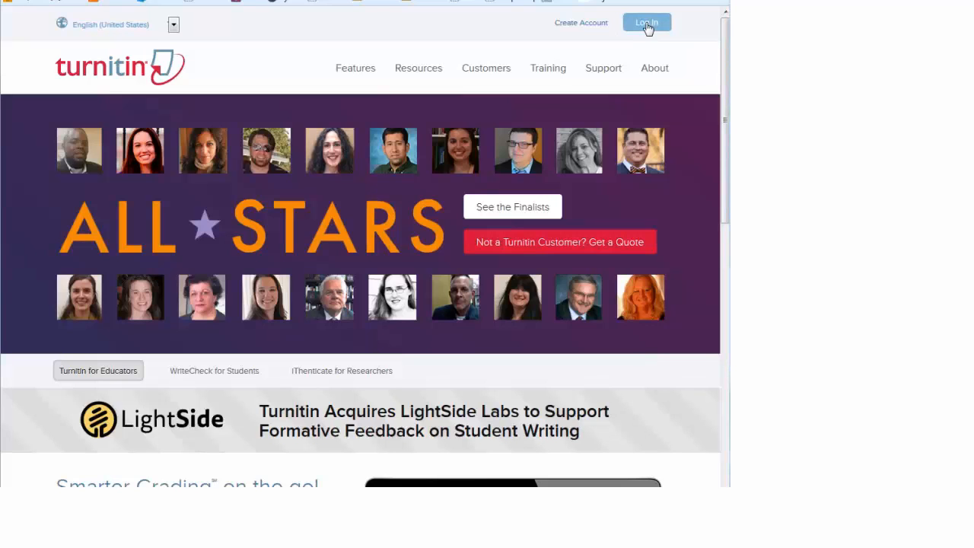
Step: Go to the account log-in form and open its password reset option
left_click(648, 26)
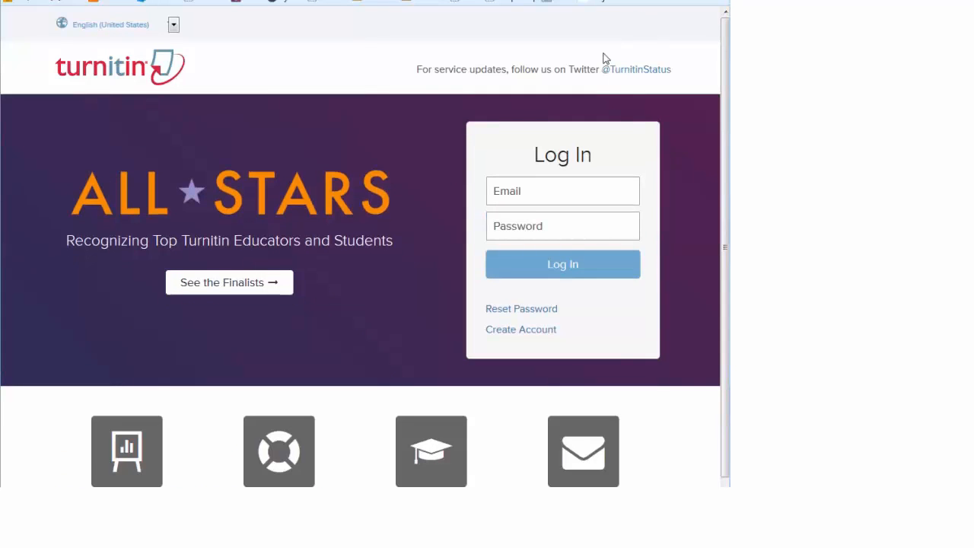
left_click(518, 313)
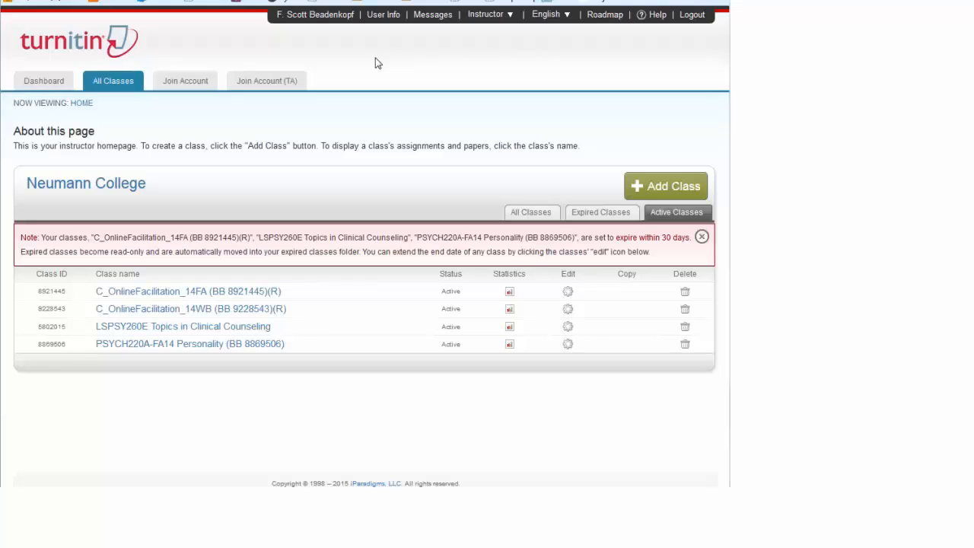
Step: Open the rubric and form manager in the libraries of the C_OnlineFacilitation_14WB class
left_click(186, 309)
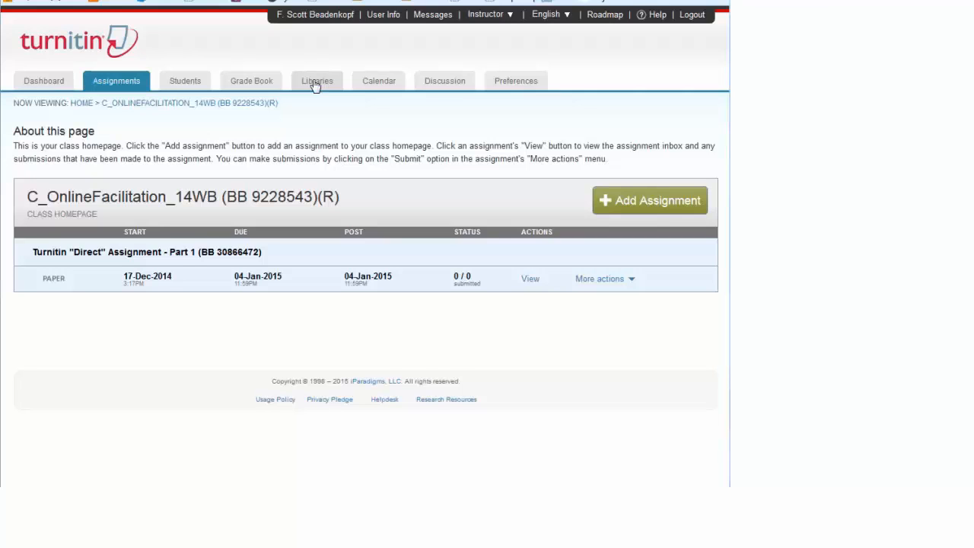
left_click(317, 82)
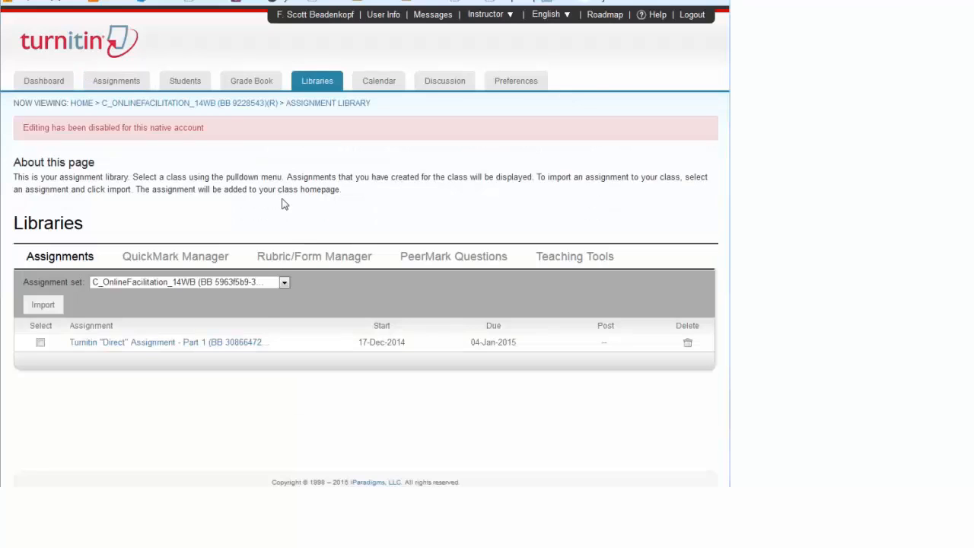
left_click(305, 259)
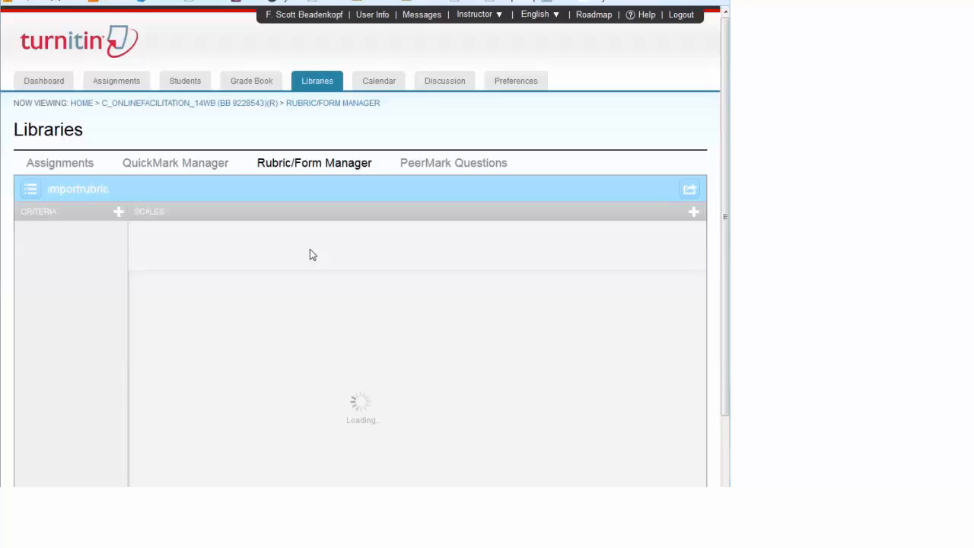
Step: Go to the rubric import page and download the example template example_rubric_en_us.xls, opening it with Microsoft Excel
left_click(30, 192)
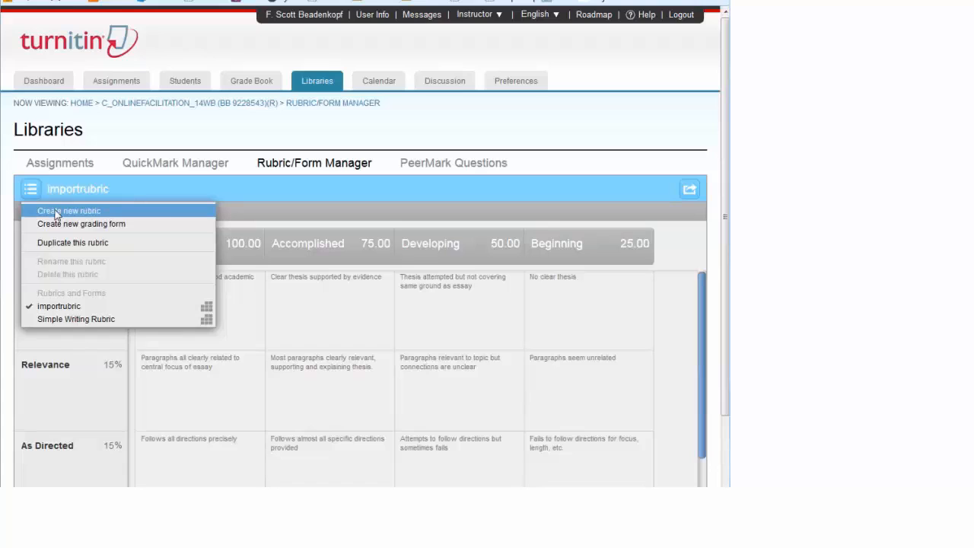
left_click(686, 190)
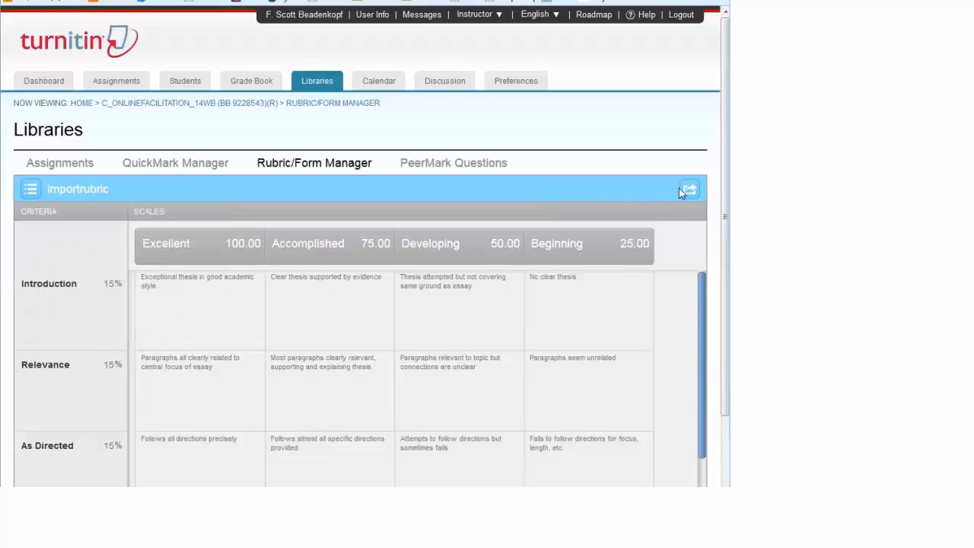
left_click(688, 190)
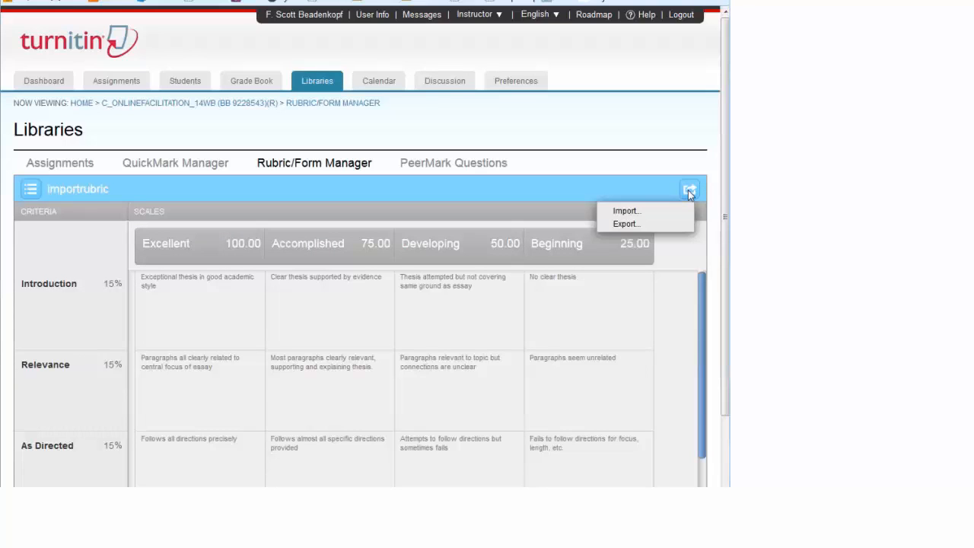
left_click(624, 213)
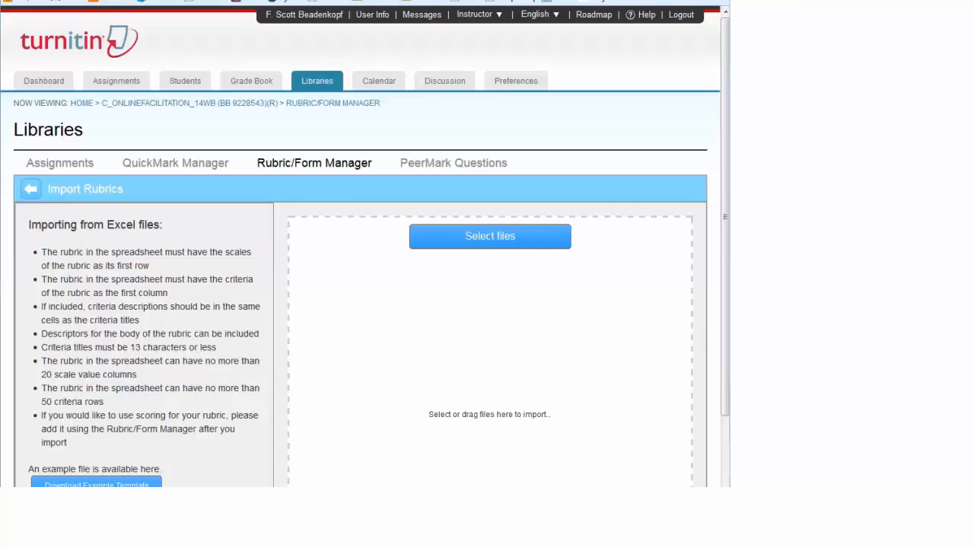
scroll(616, 353, "down", 1)
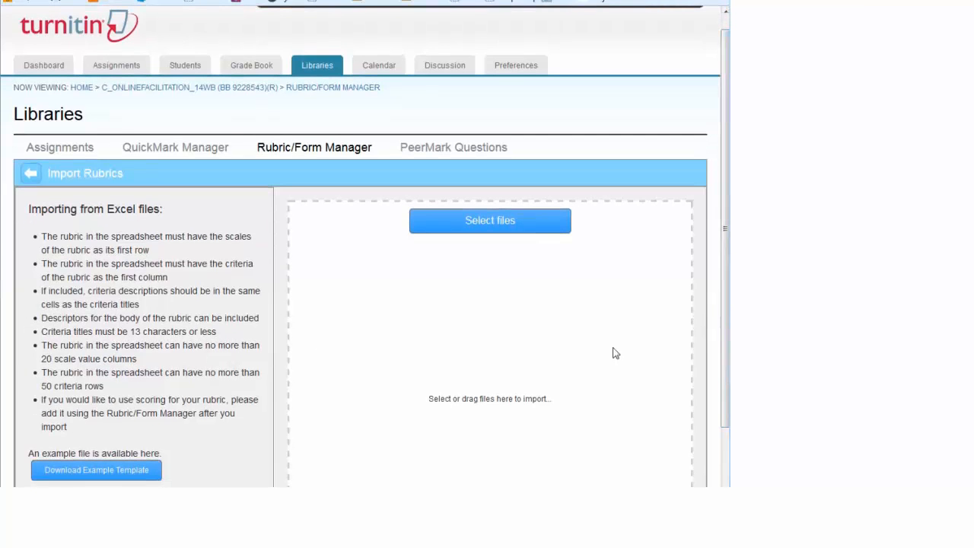
left_click(97, 472)
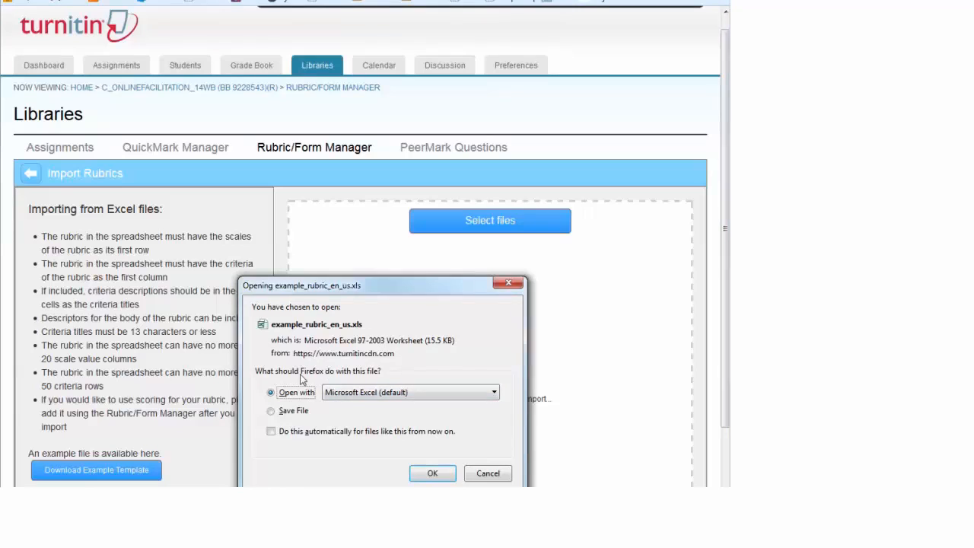
left_click(432, 475)
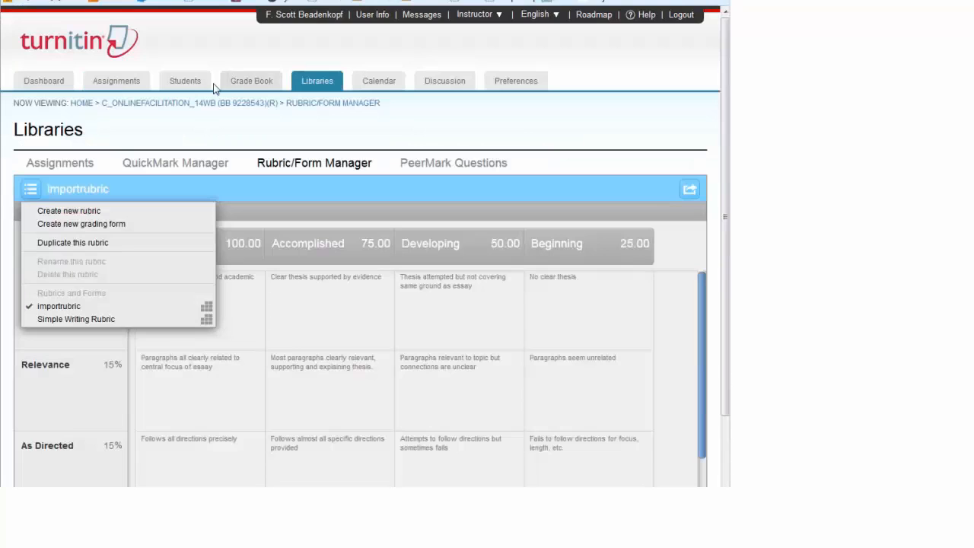
Step: Create a new blank rubric in the rubric manager
left_click(84, 213)
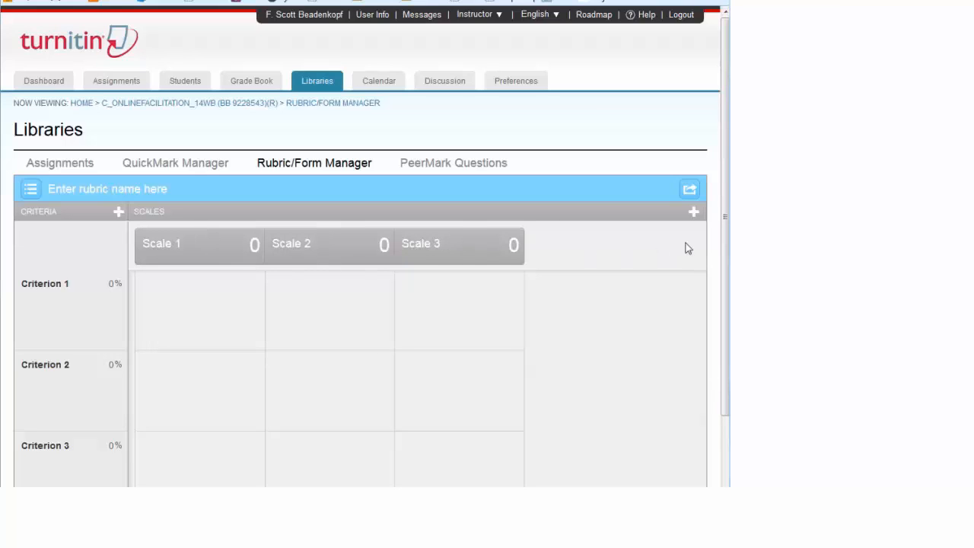
left_click_drag(725, 232, 726, 308)
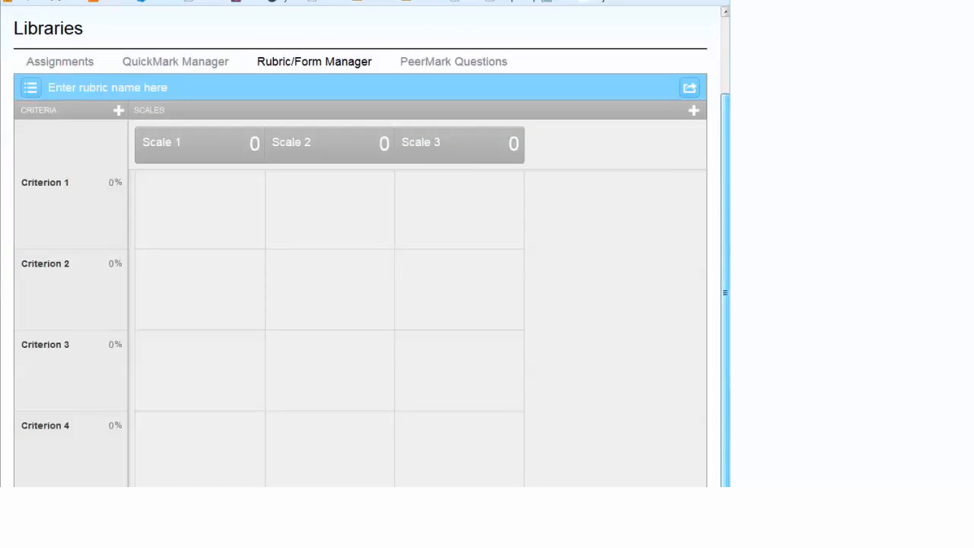
left_click_drag(725, 309, 726, 308)
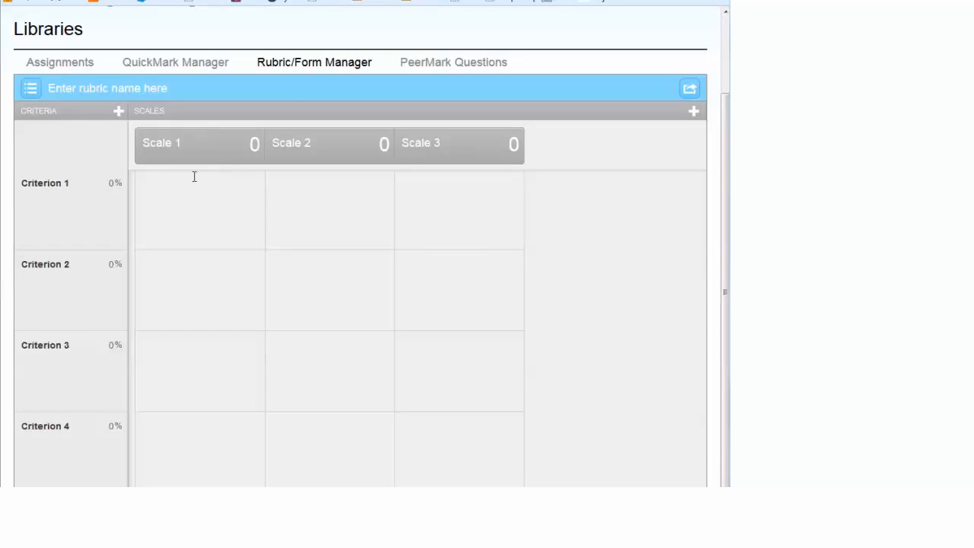
left_click(160, 180)
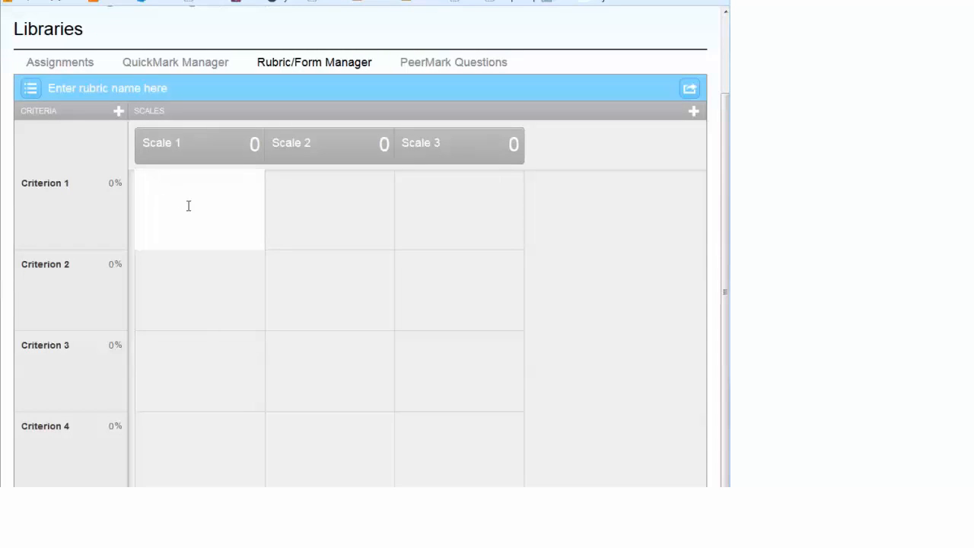
left_click(46, 183)
left_click(45, 183)
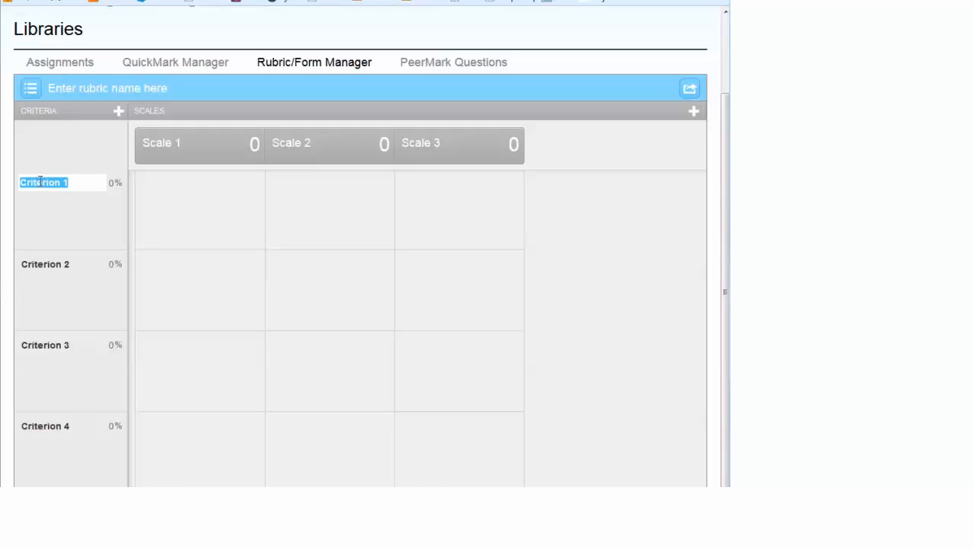
left_click(169, 188)
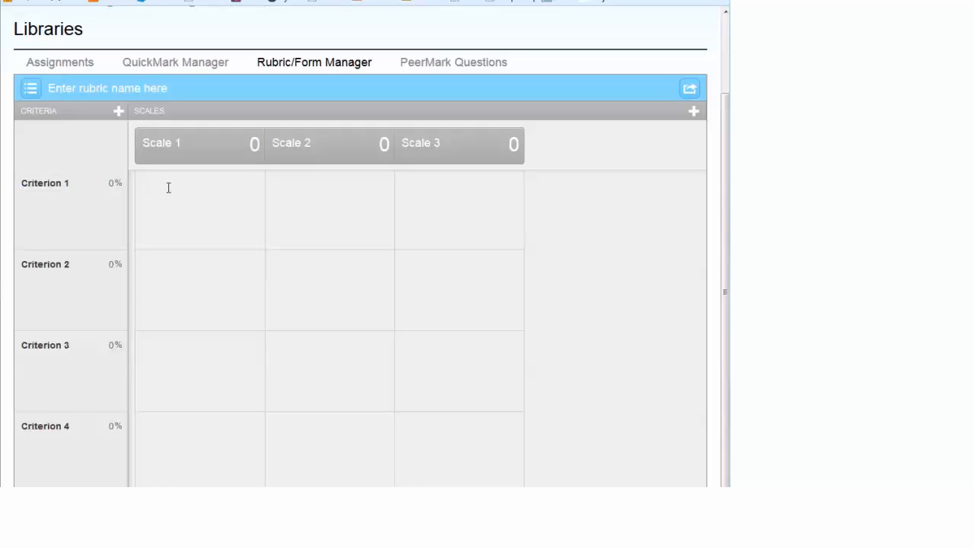
Step: Name the rubric's three scales Expert, Intermediate and Beginner, in that order
left_click(160, 145)
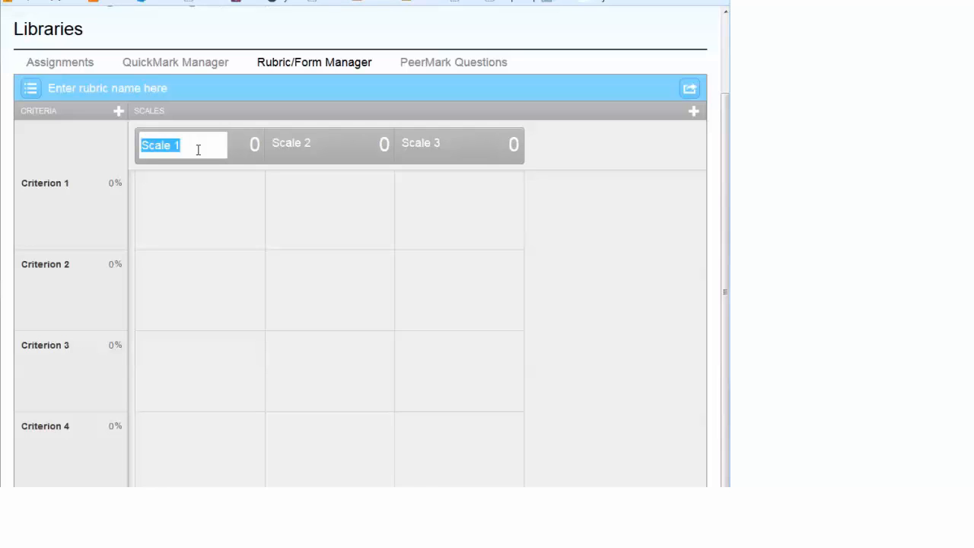
type("Expert")
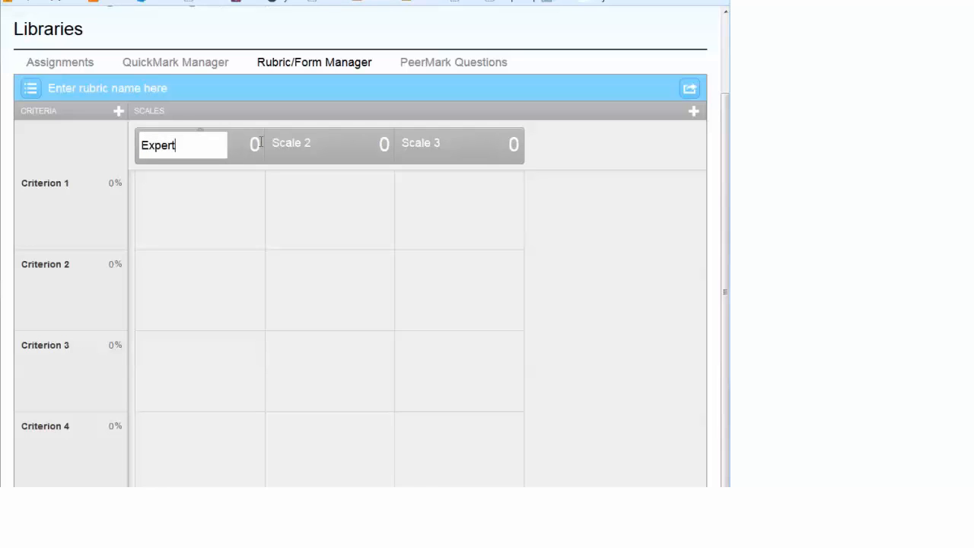
left_click(290, 143)
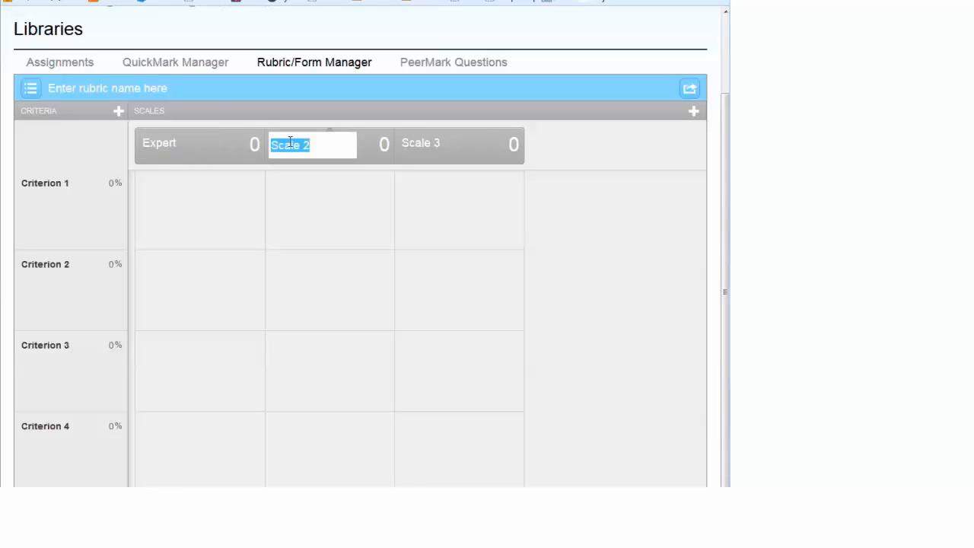
type("Intermediate")
left_click(415, 145)
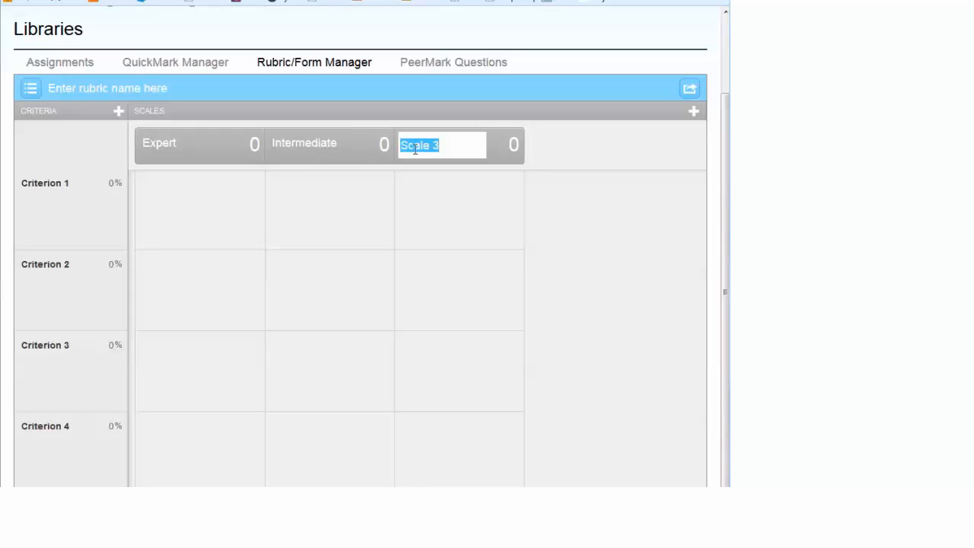
type("Be")
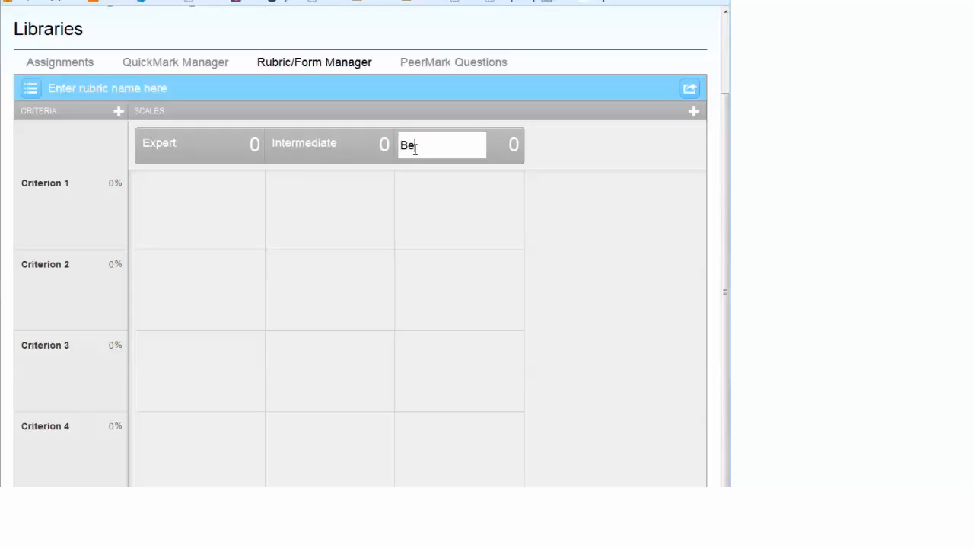
type("ginner")
key("Return")
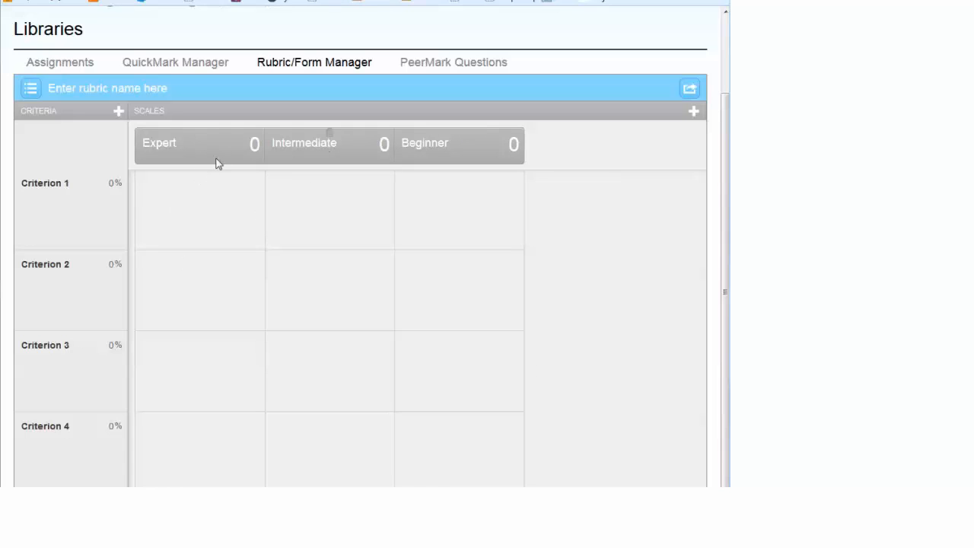
Step: Rename the first three criteria of the rubric as Relevance, Promptness and Organization
left_click(43, 184)
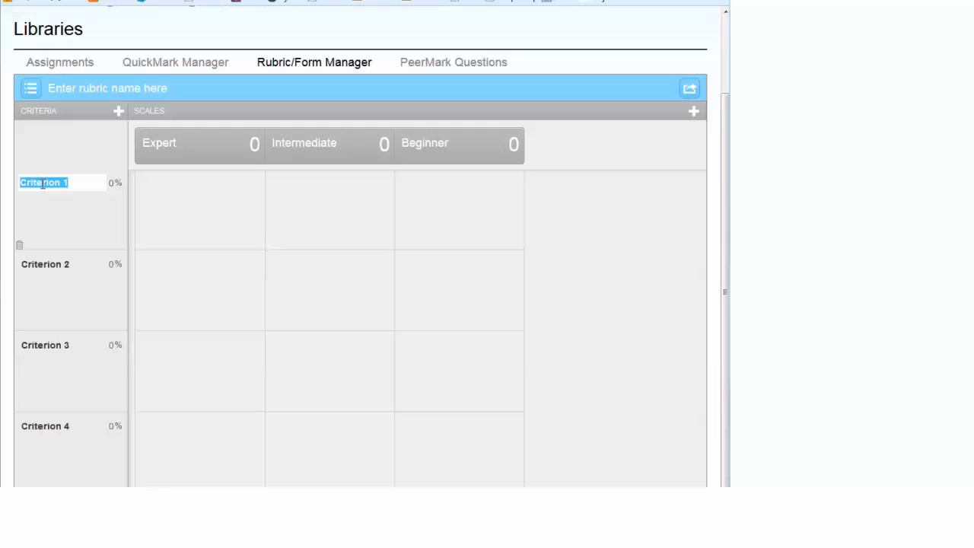
key("BackSpace")
type("Relevance")
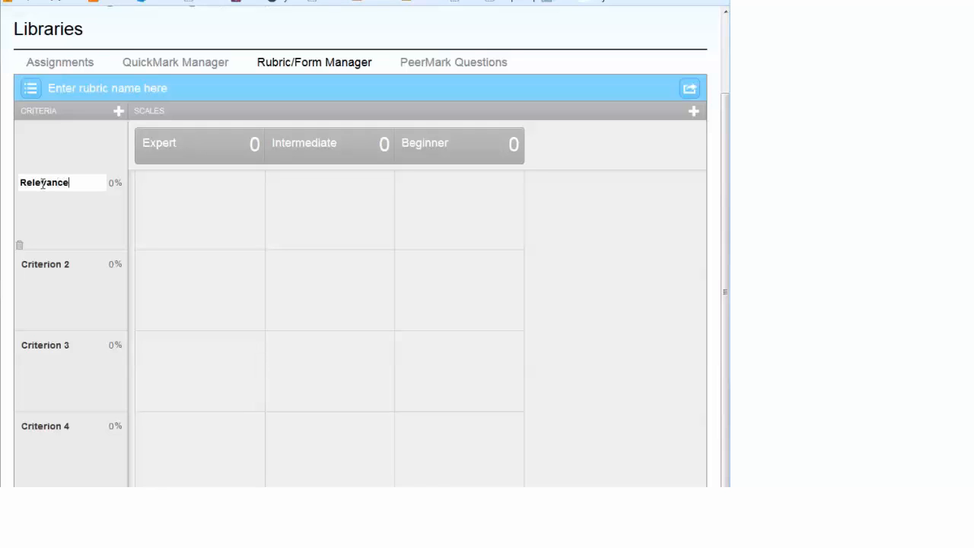
left_click(43, 264)
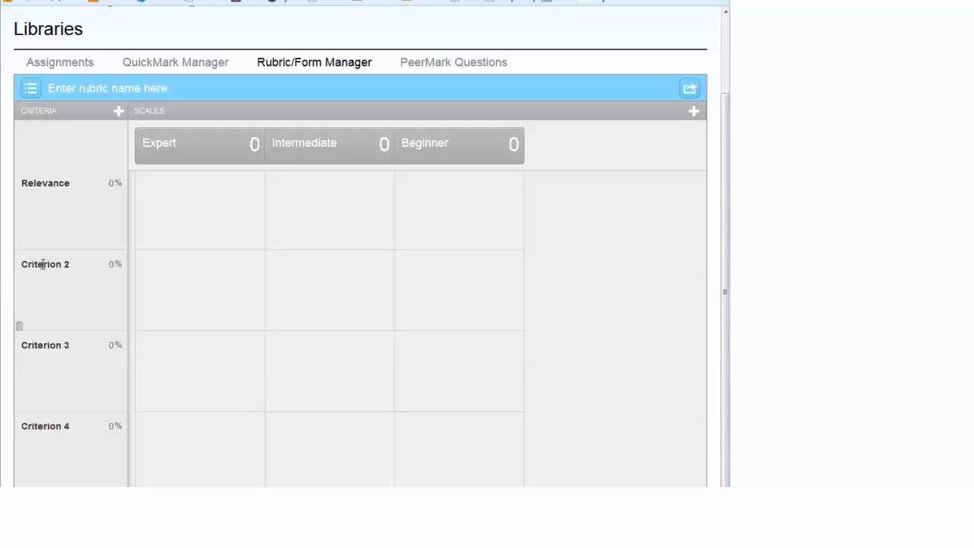
type("Prom")
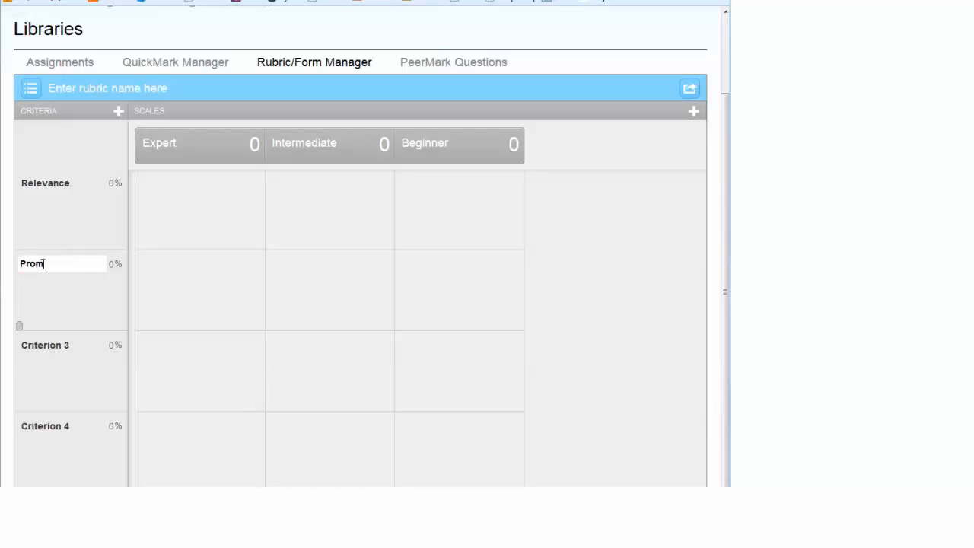
type("ptness")
left_click(46, 347)
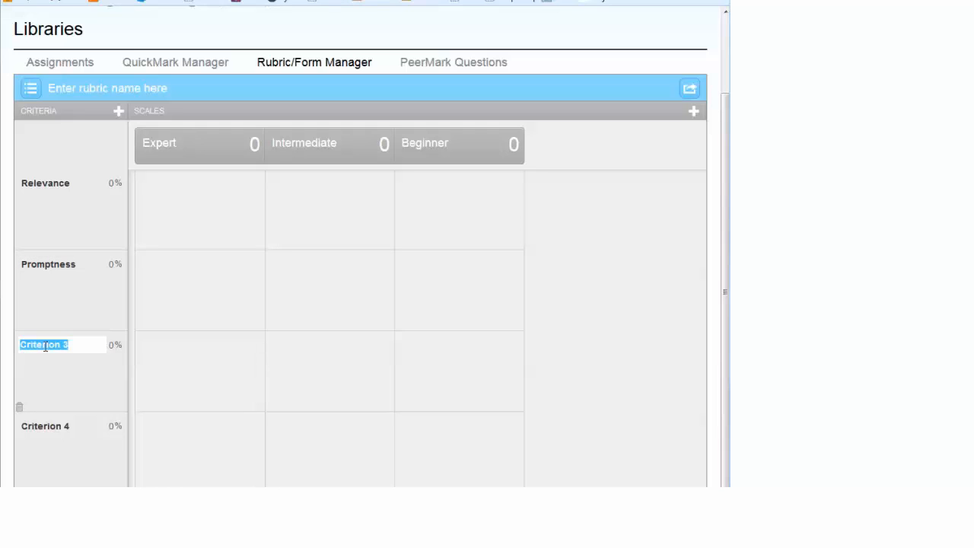
type("Organization")
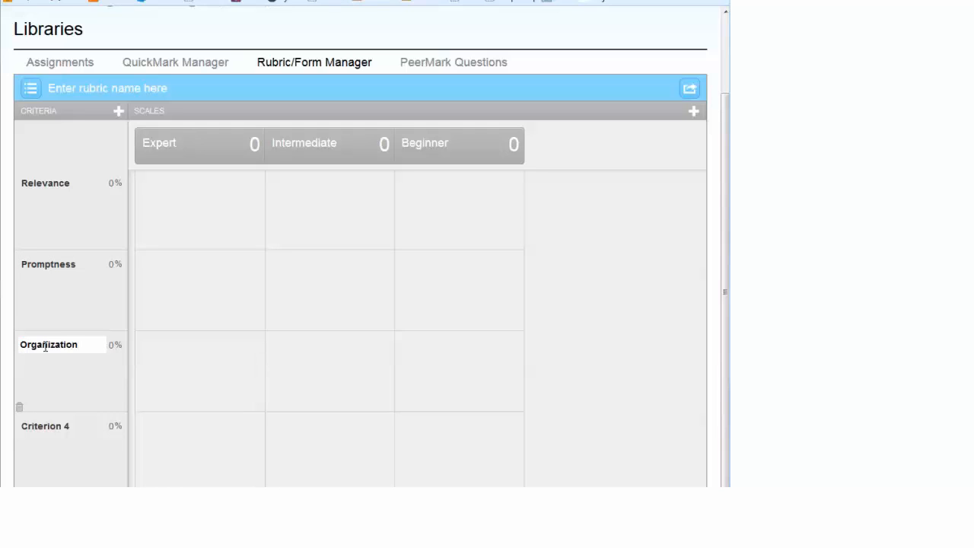
left_click(159, 349)
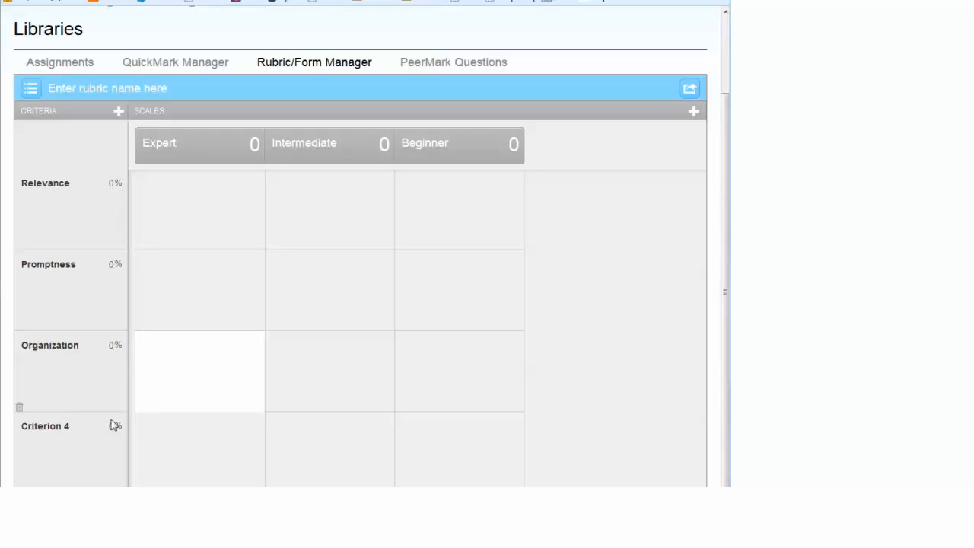
Step: Set the weight of Relevance, Promptness, Organization and Criterion 4 to 25% each
left_click(108, 182)
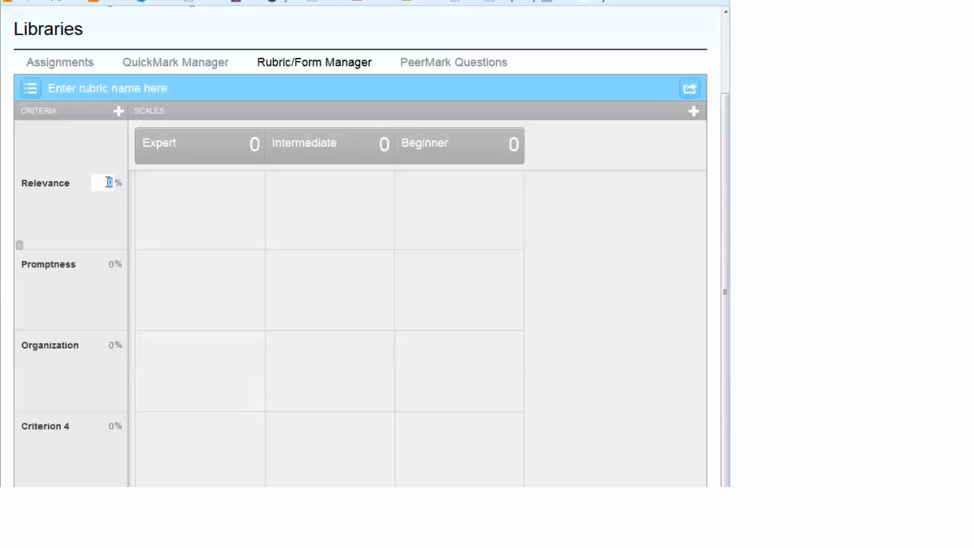
type("25")
left_click(109, 264)
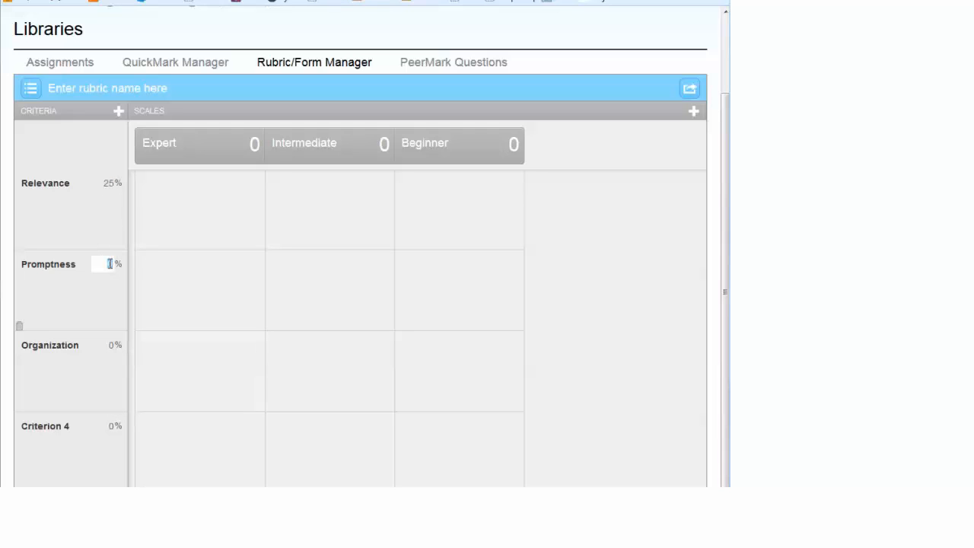
type("25")
left_click(110, 343)
type("25")
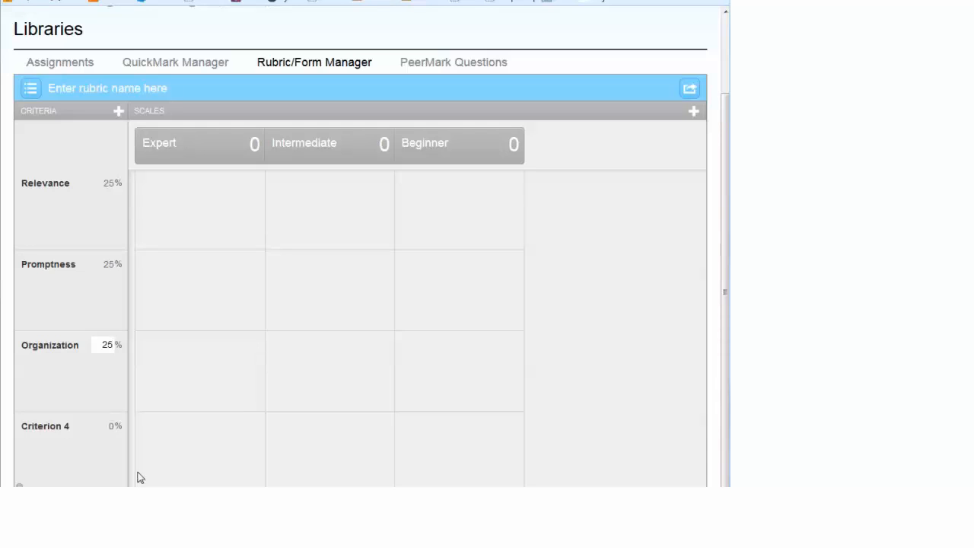
left_click(111, 428)
left_click(111, 428)
type("25")
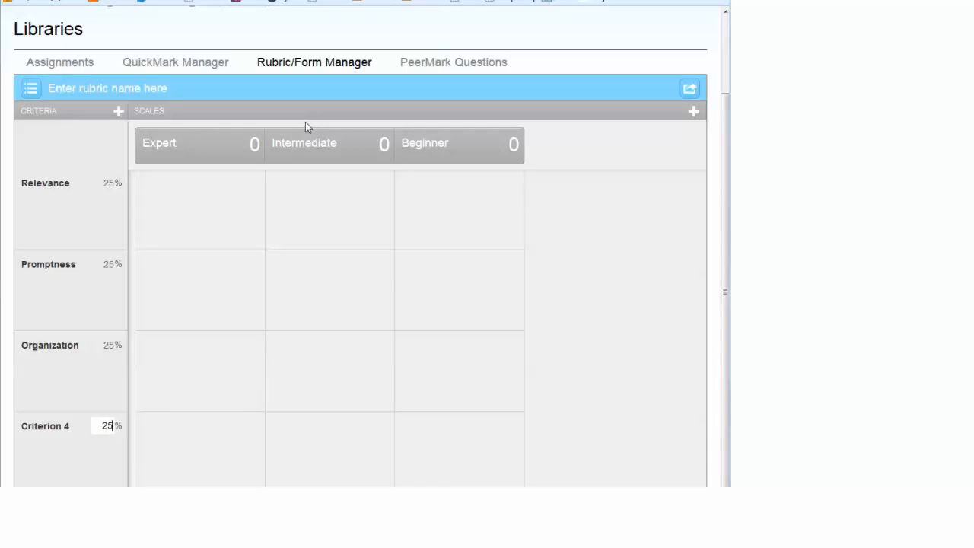
Step: Set the point values of the scales to 5 for Expert, 3 for Intermediate and 1 for Beginner
left_click(254, 143)
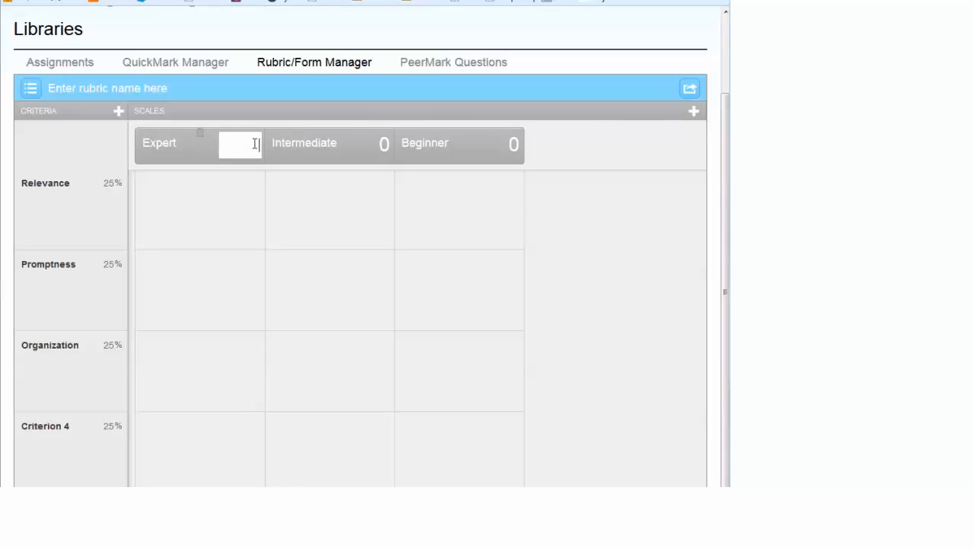
type("5")
key("Return")
left_click(383, 145)
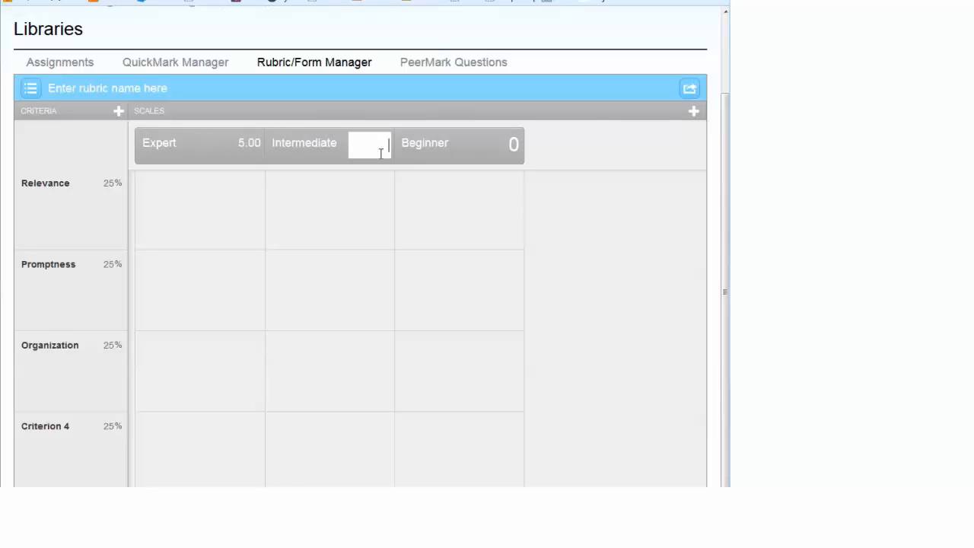
type("3")
key("Return")
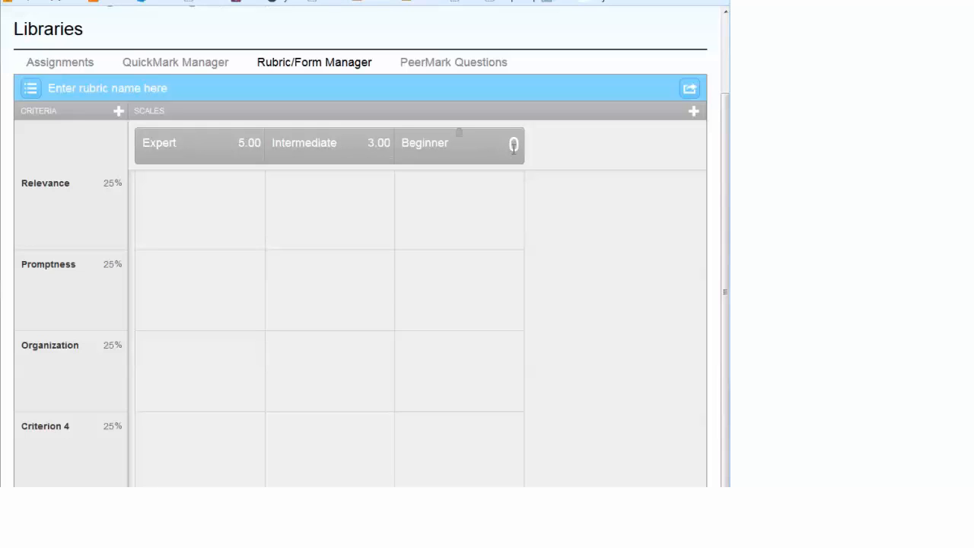
left_click(515, 150)
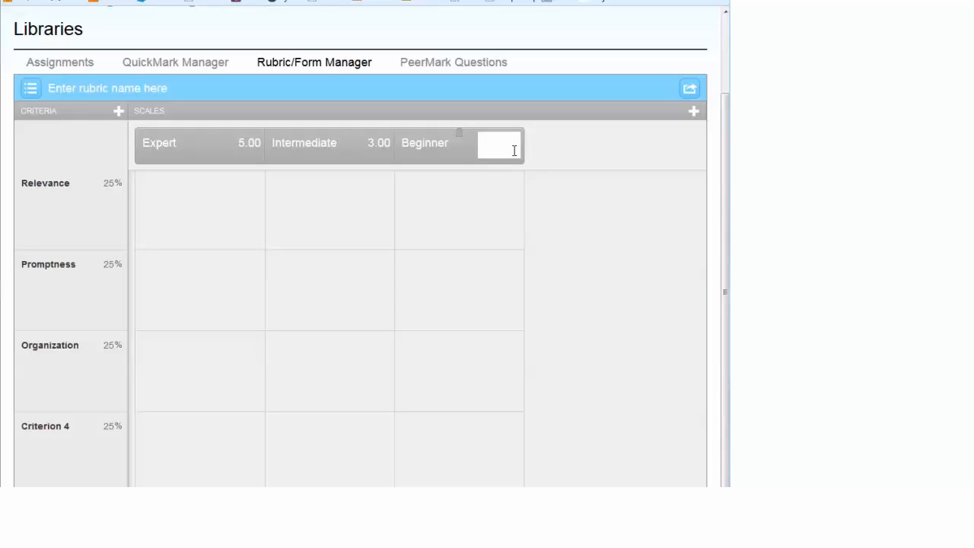
type("1")
key("Return")
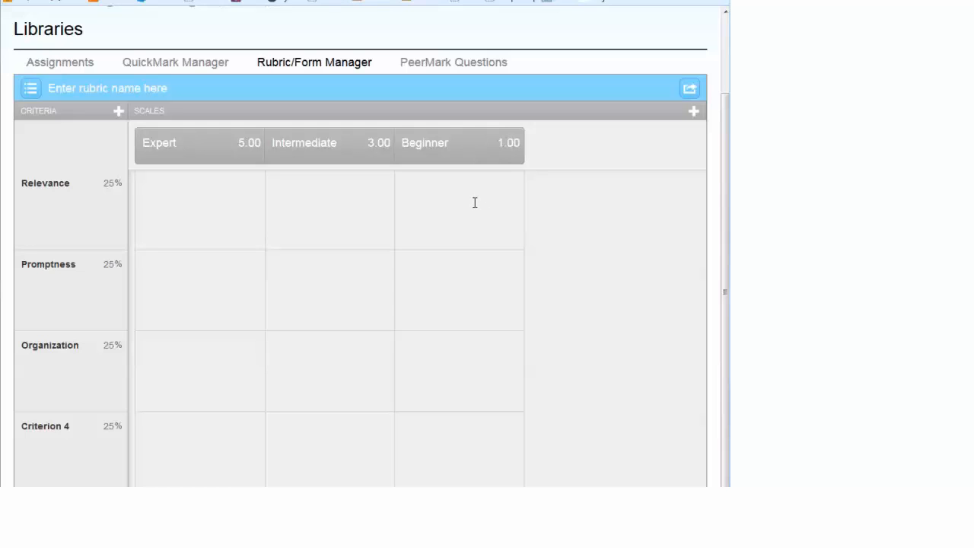
Step: Enter "Included ..." as the Expert description for Relevance and try to save the unnamed rubric
left_click(230, 215)
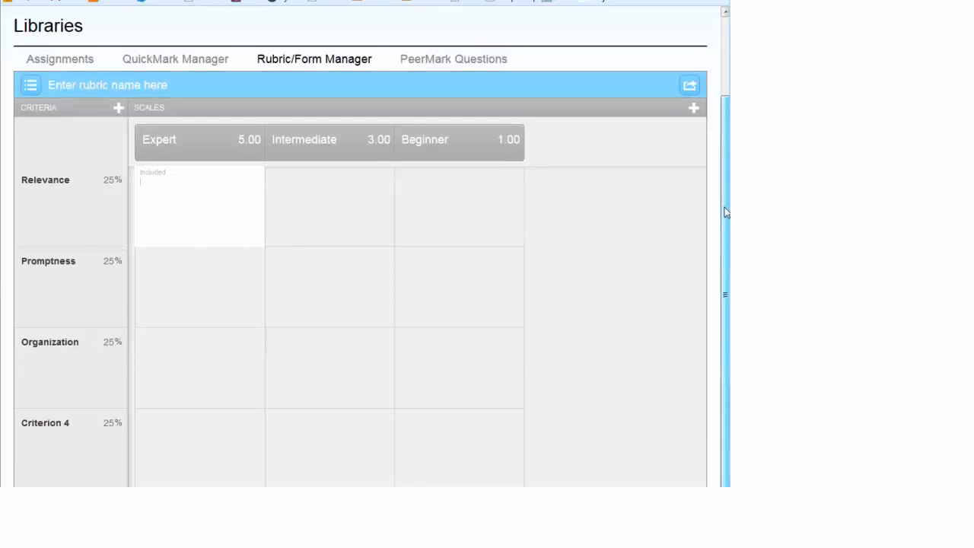
scroll(725, 221, "down", 1)
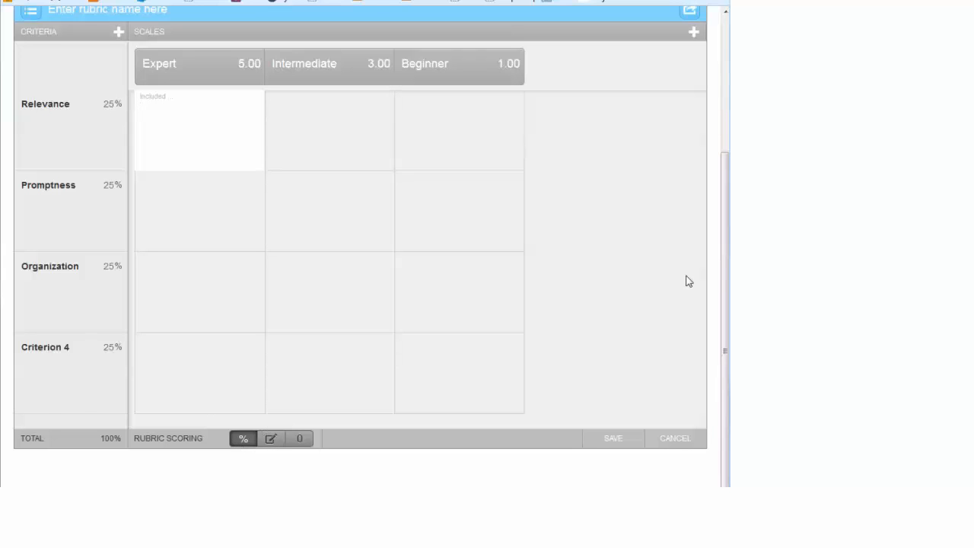
left_click(616, 439)
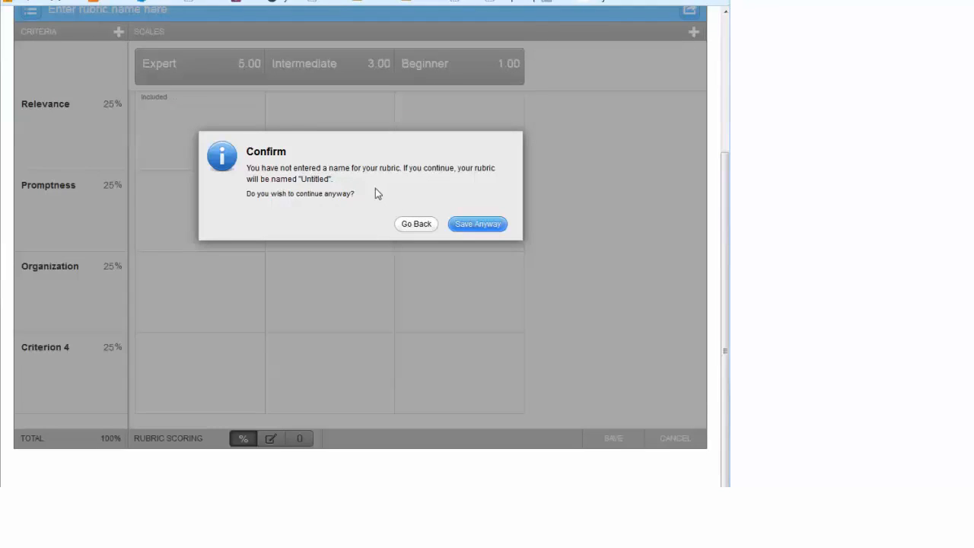
scroll(376, 194, "up", 3)
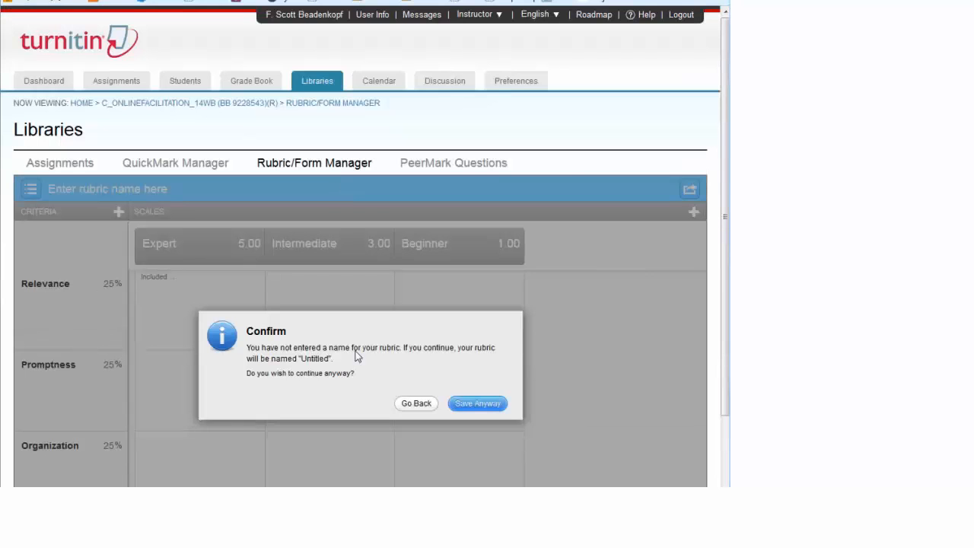
left_click(415, 403)
Step: Name the rubric Demo Rubric and save it
scroll(287, 332, "down", 1)
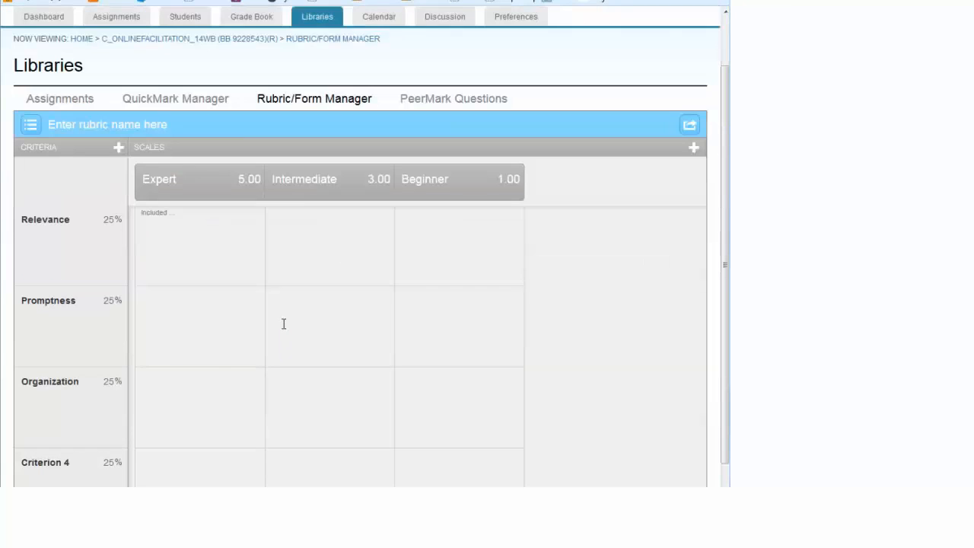
scroll(283, 325, "down", 1)
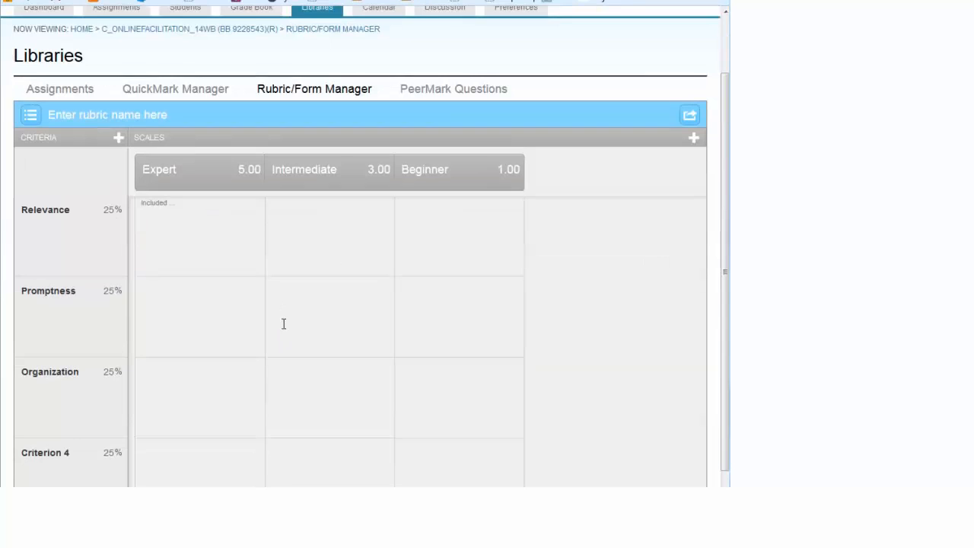
left_click(119, 118)
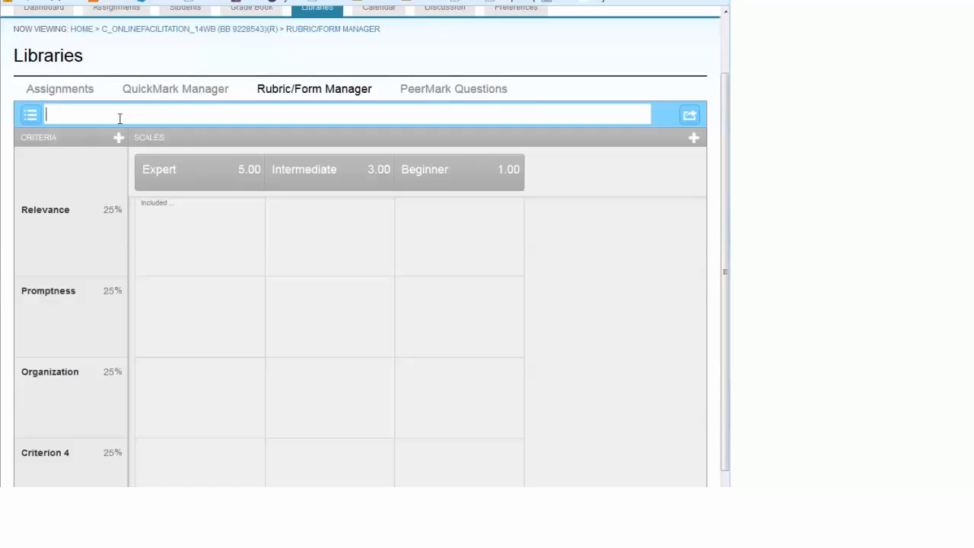
type("Demo Rubric")
scroll(611, 410, "down", 2)
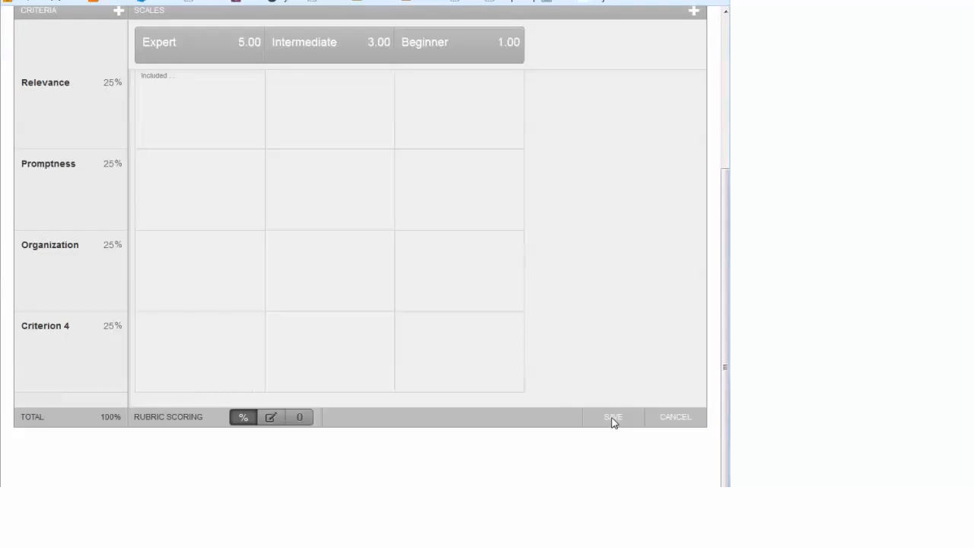
left_click(613, 419)
Step: Open the sharing options of Demo Rubric
scroll(596, 283, "up", 2)
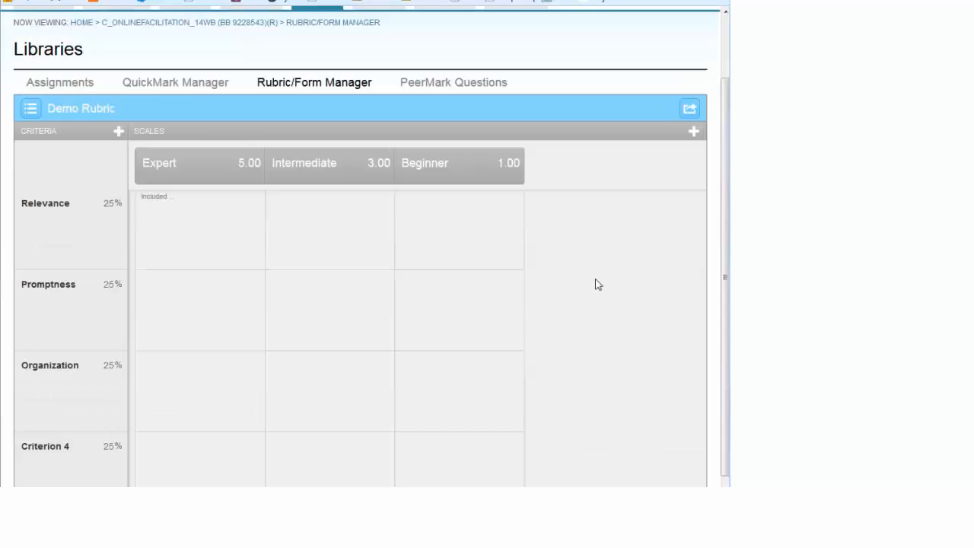
scroll(598, 284, "up", 1)
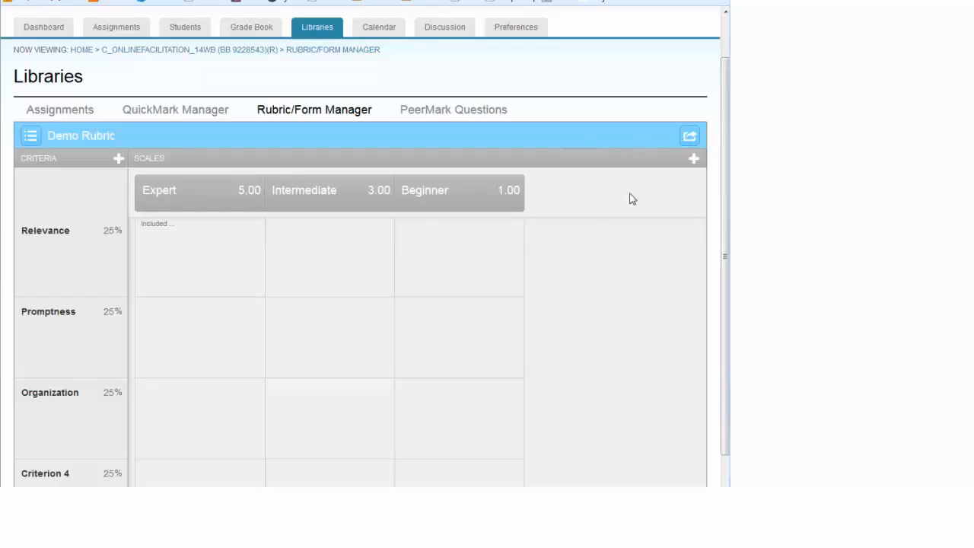
left_click(690, 136)
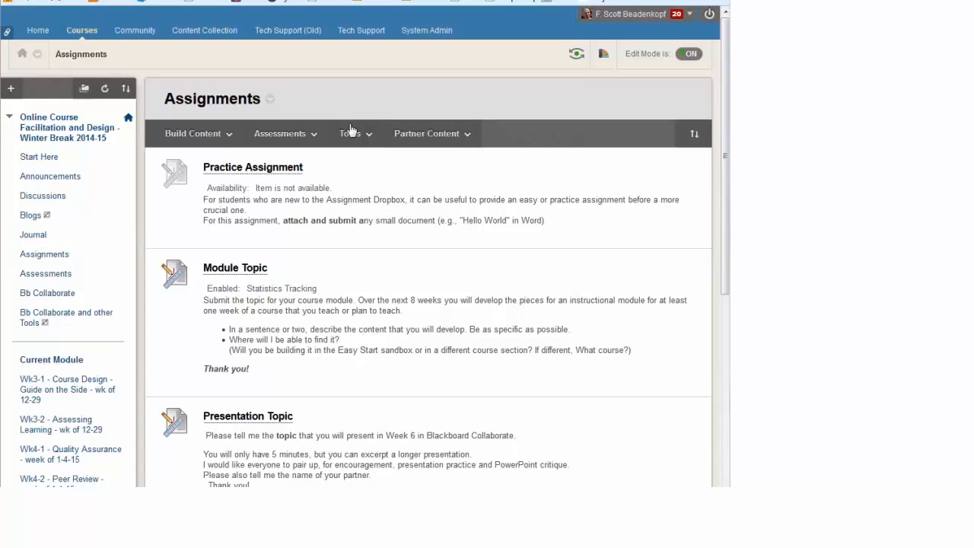
Step: Start creating a Turnitin Direct Assignment in the Assignments area of the Blackboard course
left_click(351, 131)
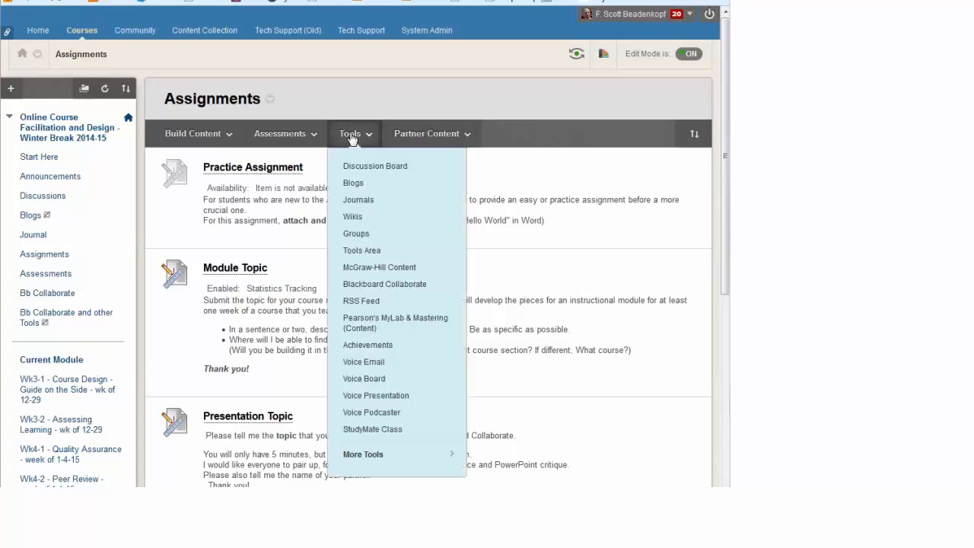
left_click(310, 141)
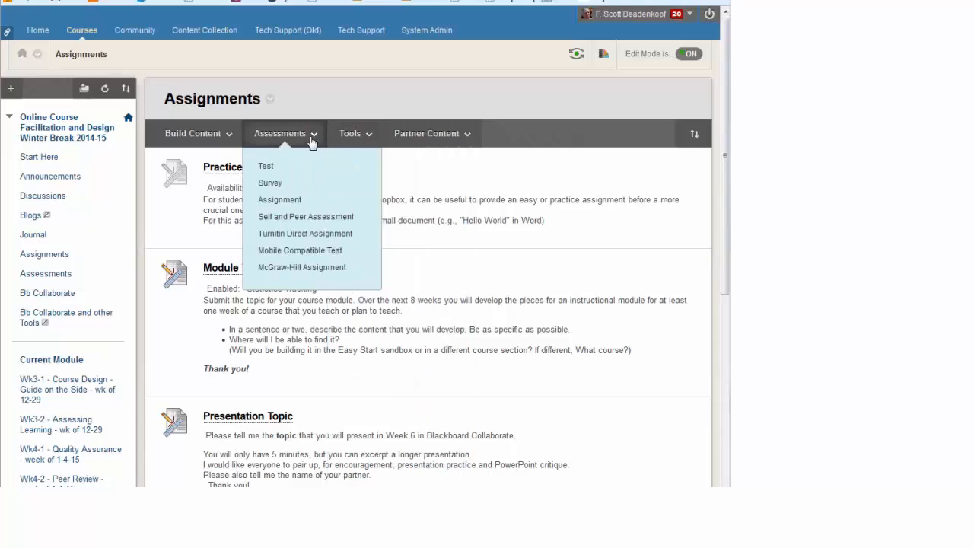
left_click(294, 236)
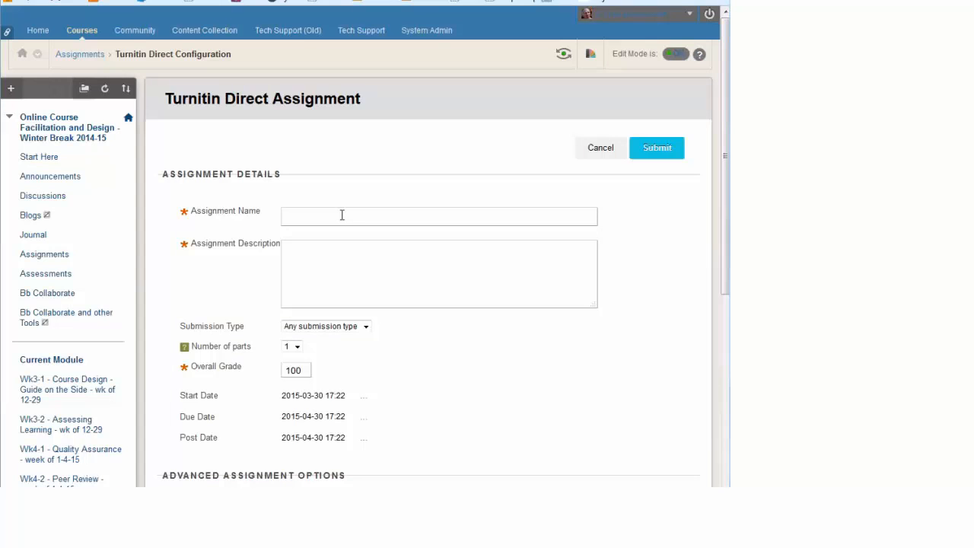
Step: Fill in the assignment details with the name Research Paper, the description "Instructions" and the submission type File upload
left_click(341, 216)
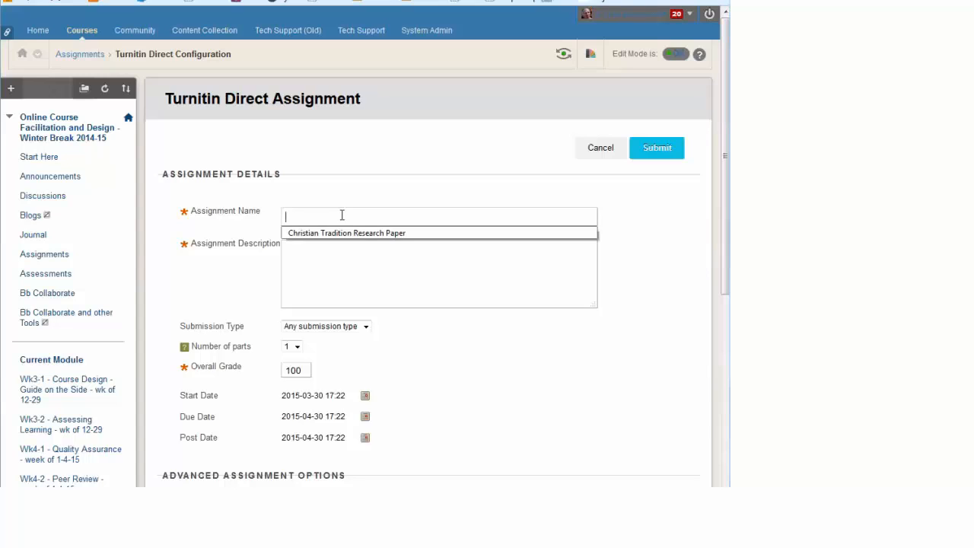
type("Research Paper")
left_click(337, 265)
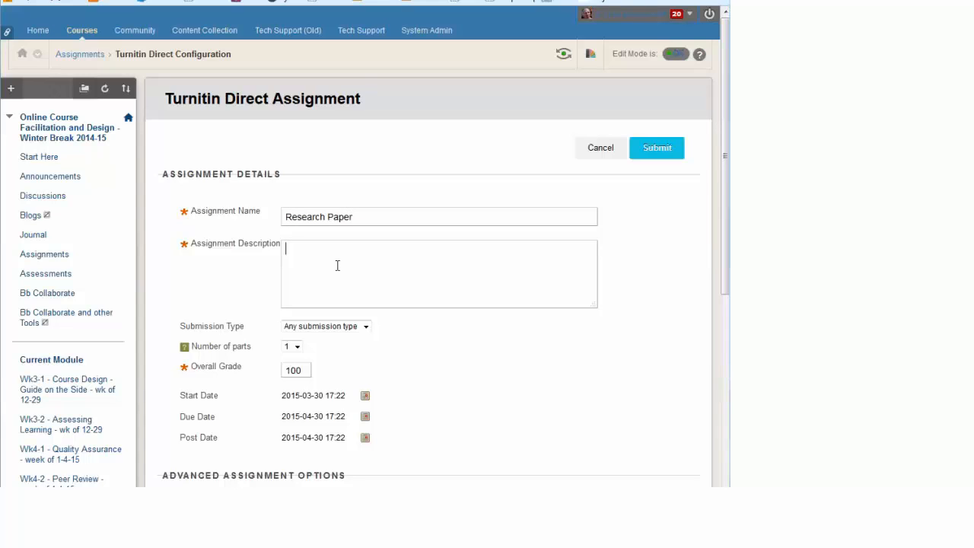
type("Instructions")
left_click(365, 329)
left_click(362, 348)
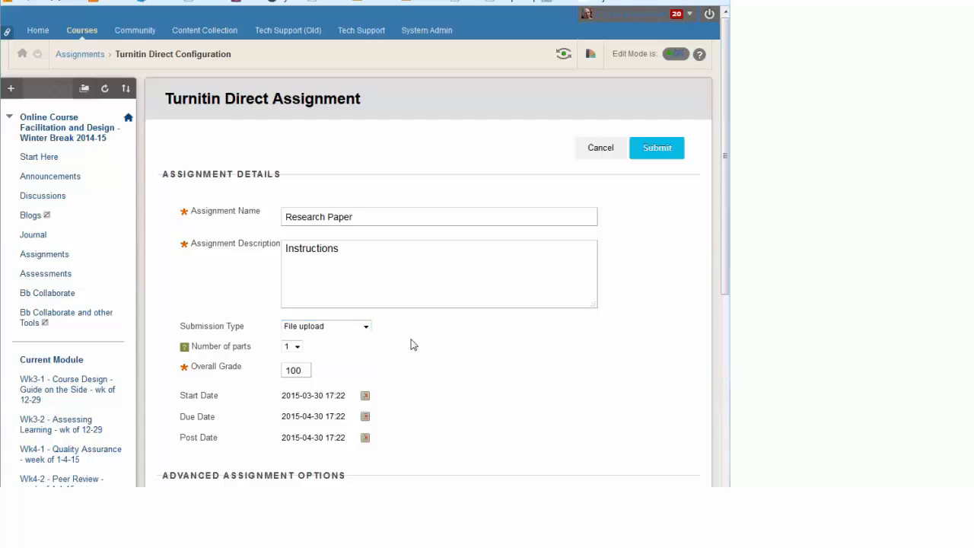
Step: Set the assignment's due date to 2015-04-02 and its post date to 2015-04-03
scroll(418, 341, "down", 2)
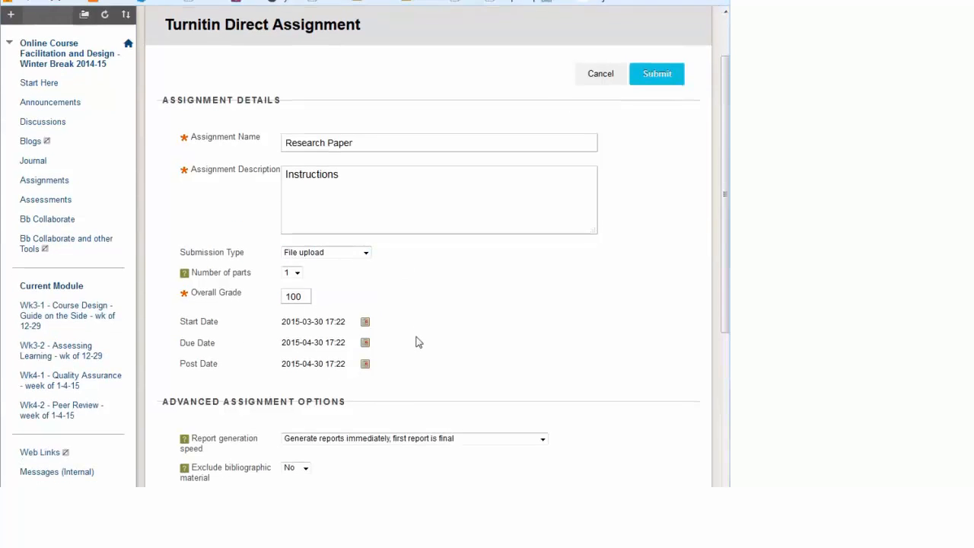
scroll(417, 341, "down", 2)
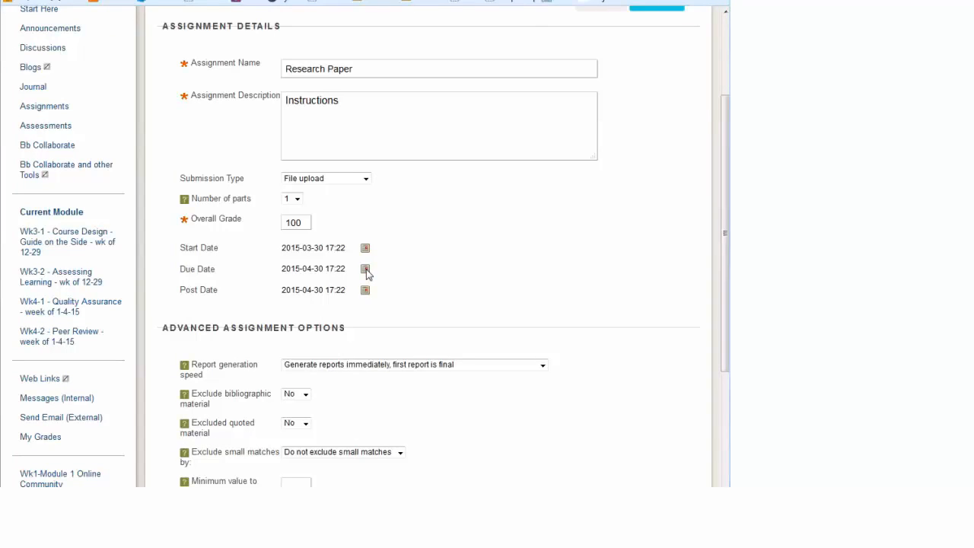
left_click(366, 271)
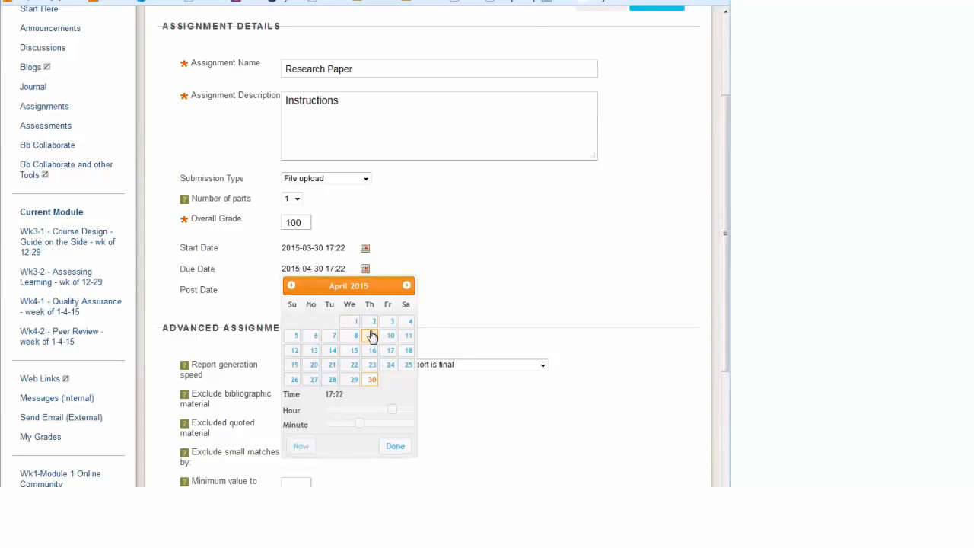
left_click(372, 325)
left_click(394, 448)
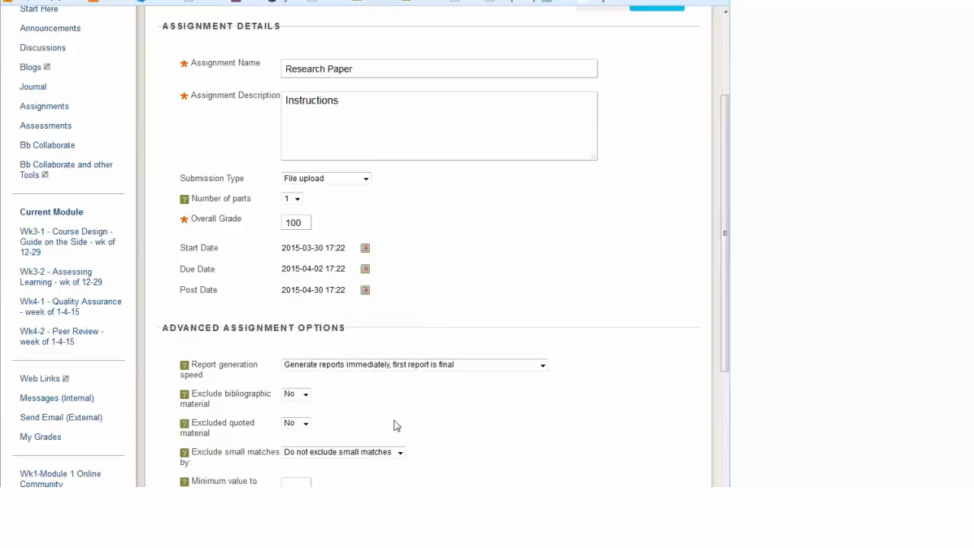
left_click(365, 290)
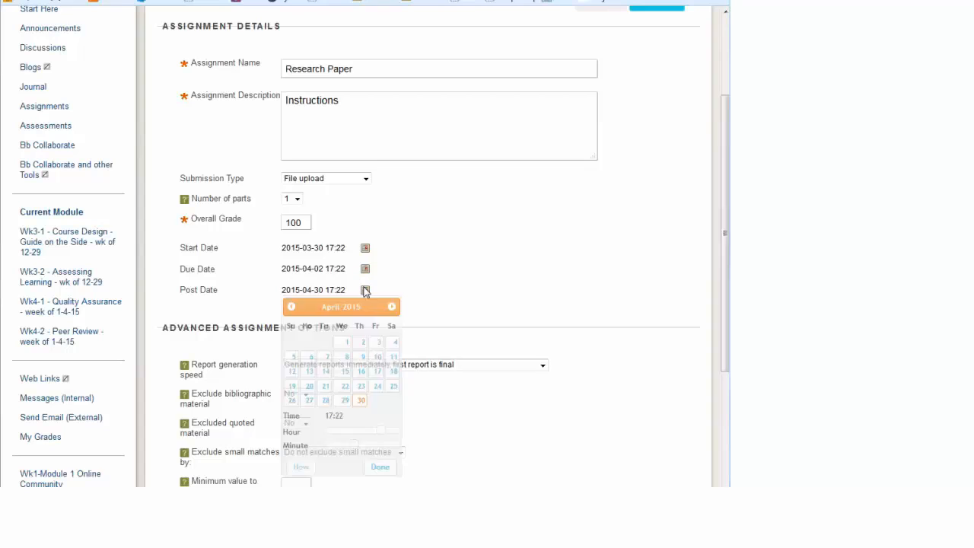
left_click(389, 346)
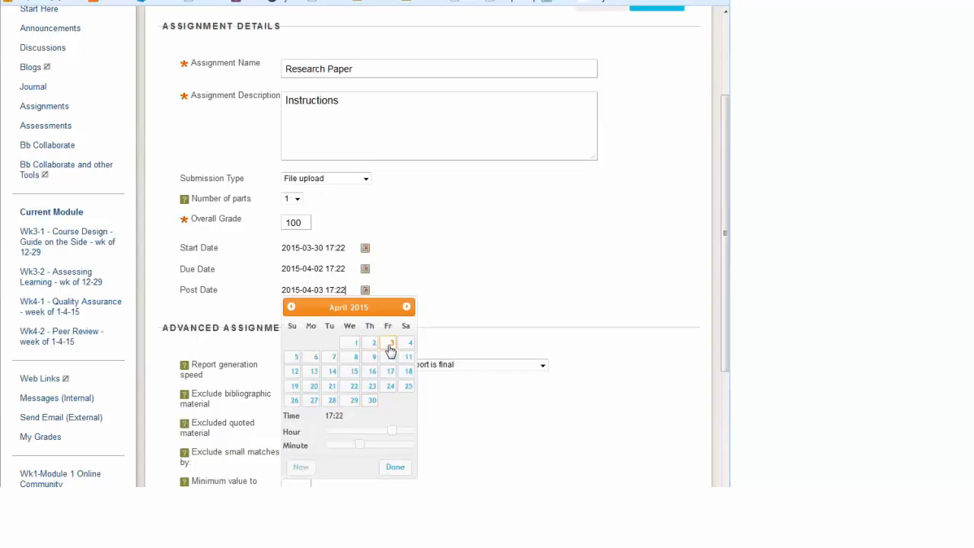
left_click(395, 467)
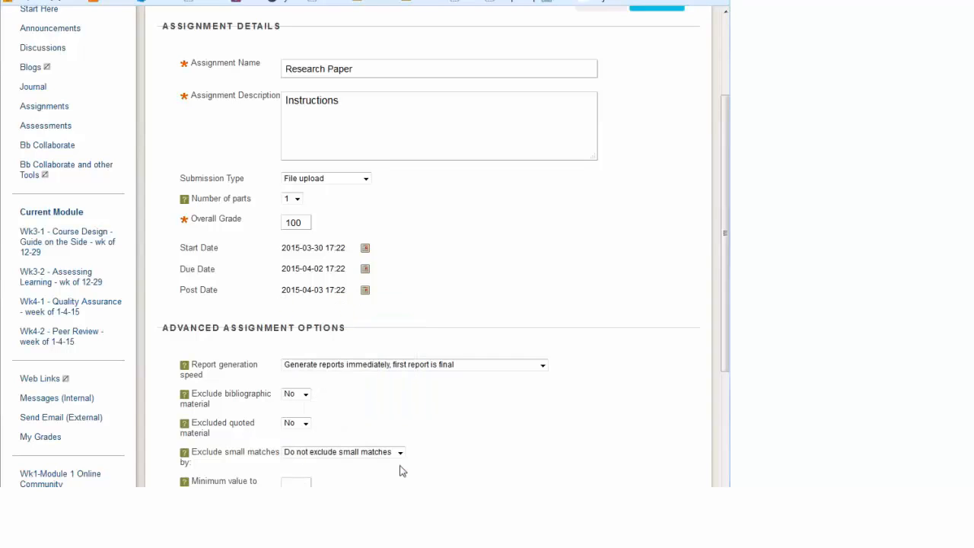
Step: Set reports to generate immediately with overwriting allowed until the due date, and exclude bibliographic material
scroll(476, 318, "down", 2)
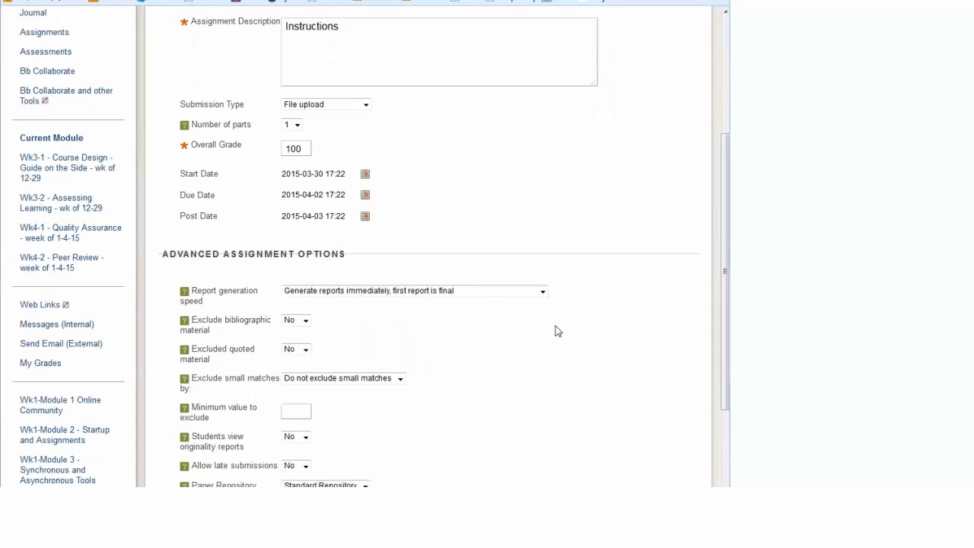
left_click(543, 291)
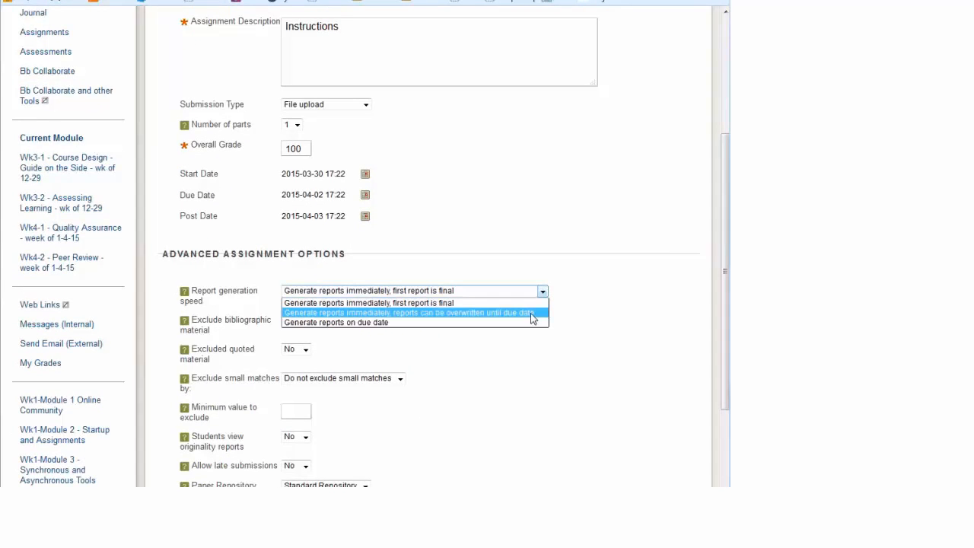
left_click(532, 317)
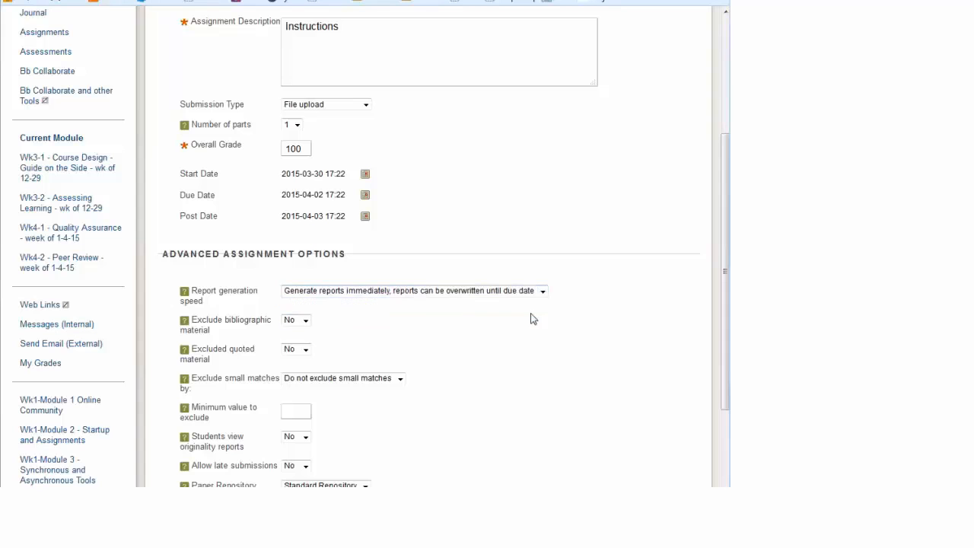
left_click(306, 320)
left_click(305, 343)
Step: Exclude small matches by word count with a minimum value of 3
scroll(345, 340, "down", 1)
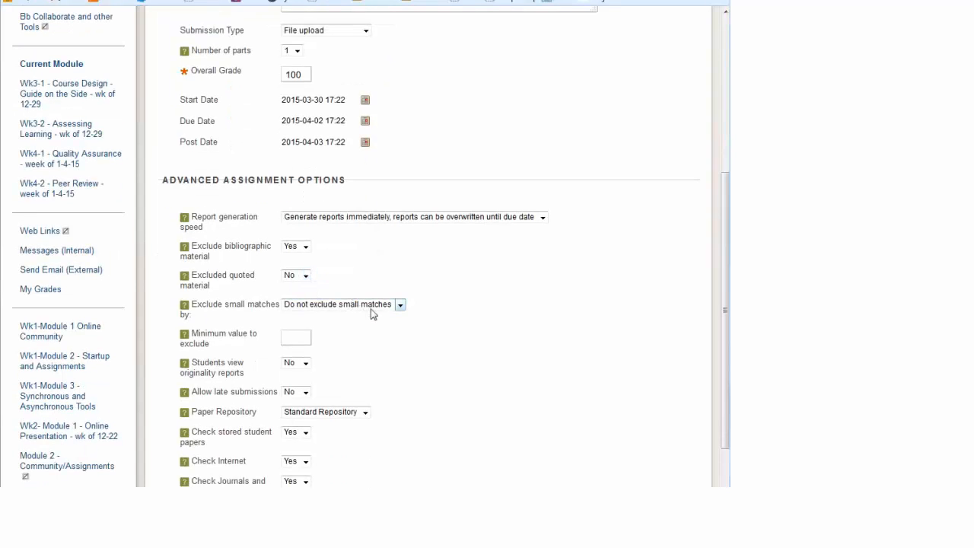
left_click(400, 305)
left_click(357, 326)
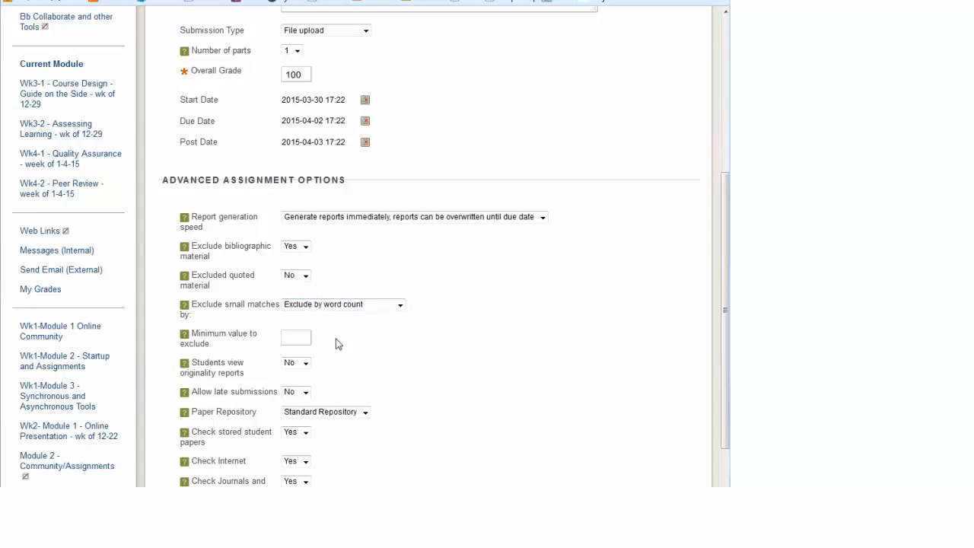
left_click(297, 335)
type("3")
scroll(495, 327, "down", 4)
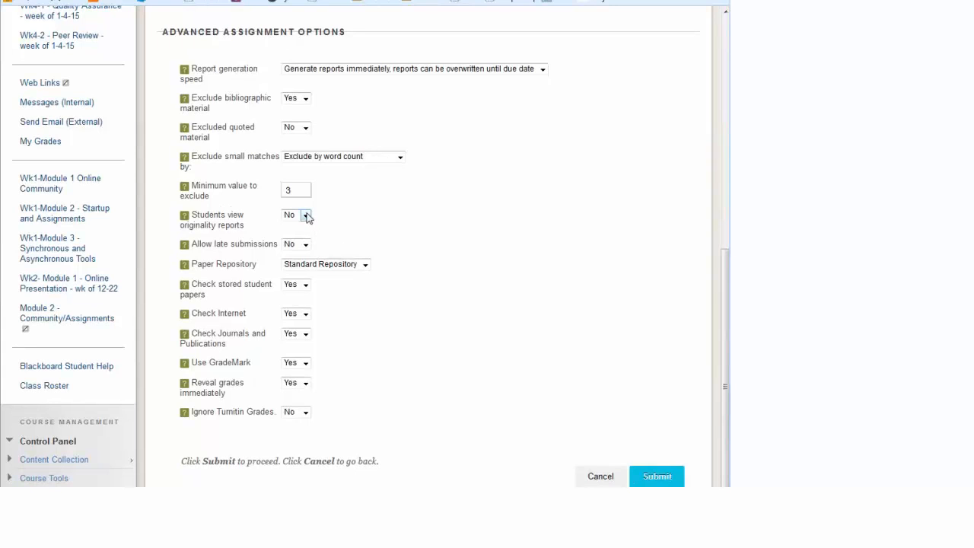
Step: Allow students to view originality reports, allow late submissions, and submit the assignment settings
left_click(306, 217)
left_click(305, 238)
left_click(306, 248)
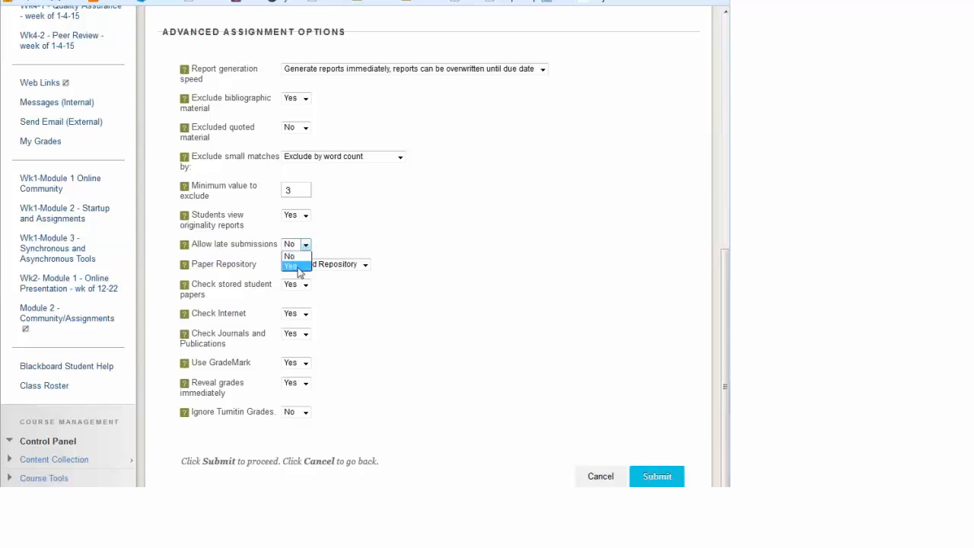
left_click(297, 265)
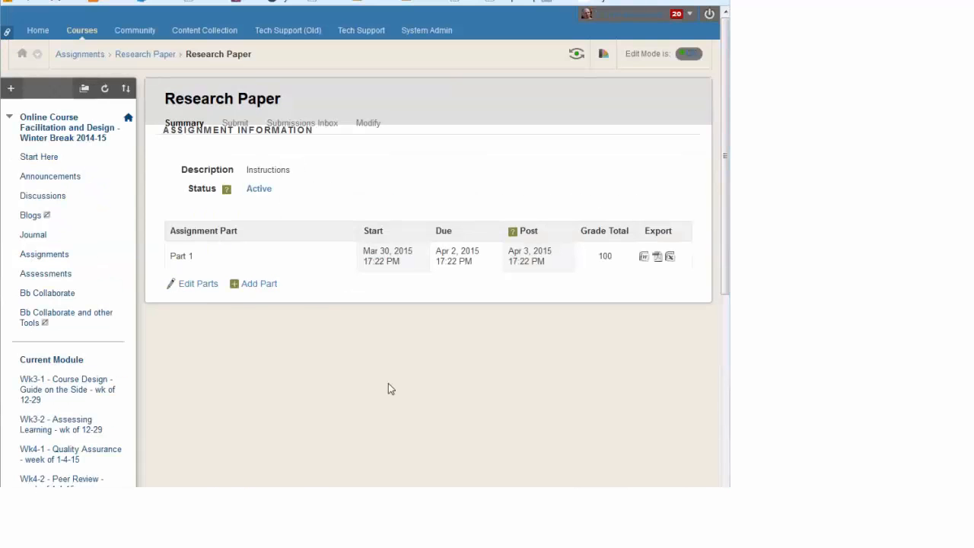
Step: Start a file upload submission to Research Paper for the preview user, titled Paper 1
left_click(236, 124)
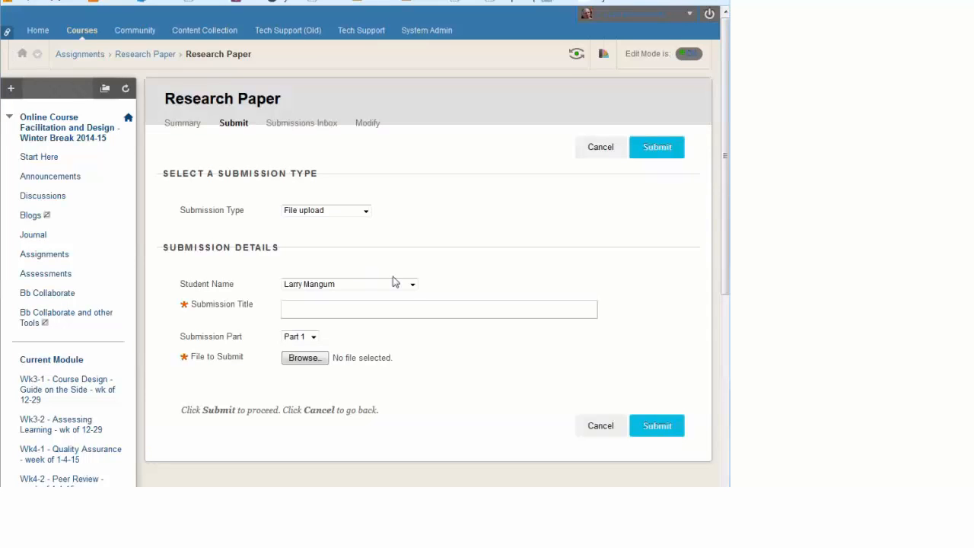
left_click(412, 284)
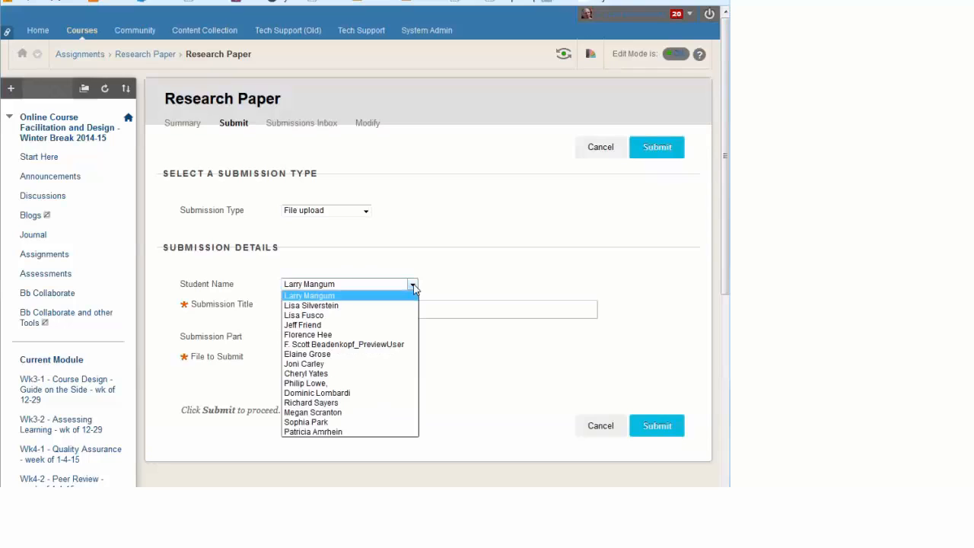
left_click(386, 346)
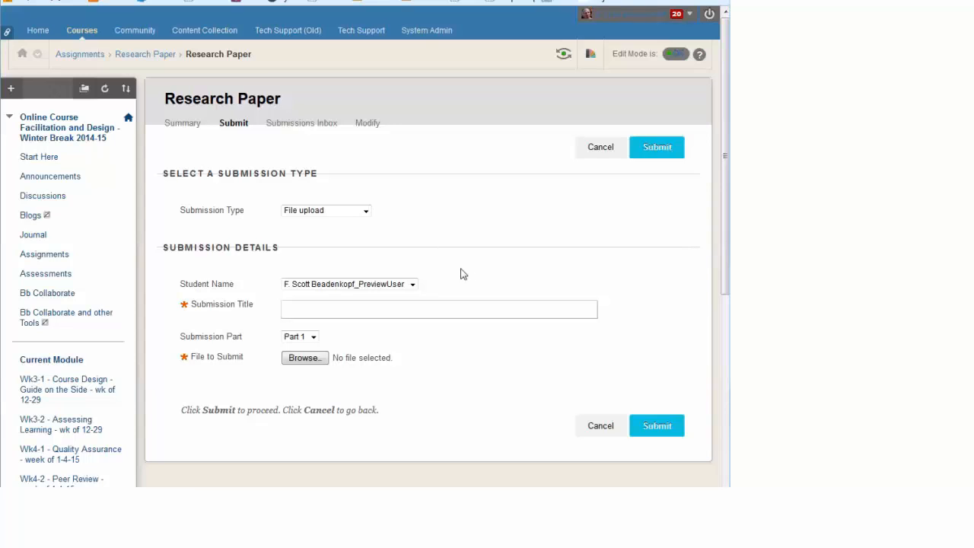
left_click(338, 312)
type("Paper 1")
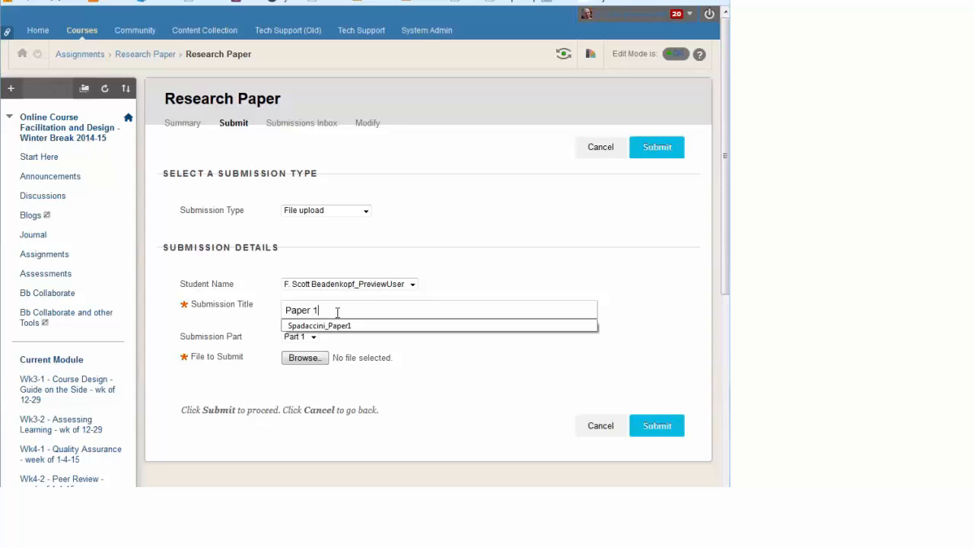
key("Down")
left_click(440, 348)
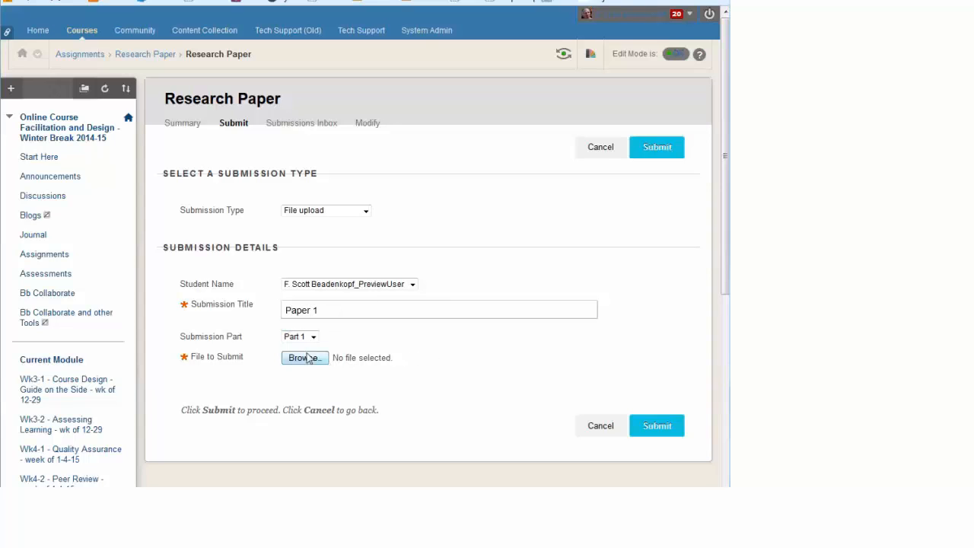
Step: Attach TurnitinScript.docx from the Documents library as the file for Paper 1 and submit it
left_click(305, 359)
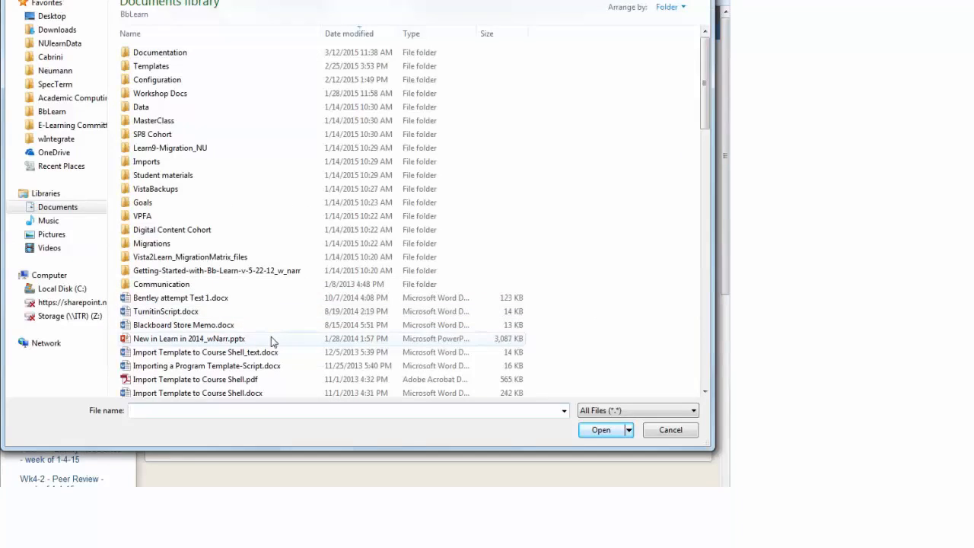
left_click(161, 313)
double_click(161, 313)
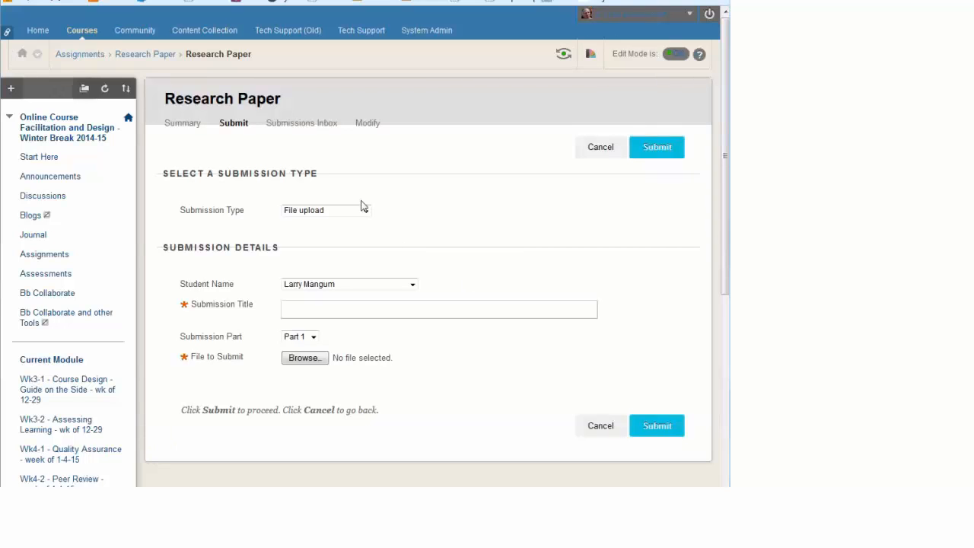
Step: Expand the preview user's entry in the Research Paper submissions inbox and open Paper 1 in GradeMark with its rubric view
left_click(312, 124)
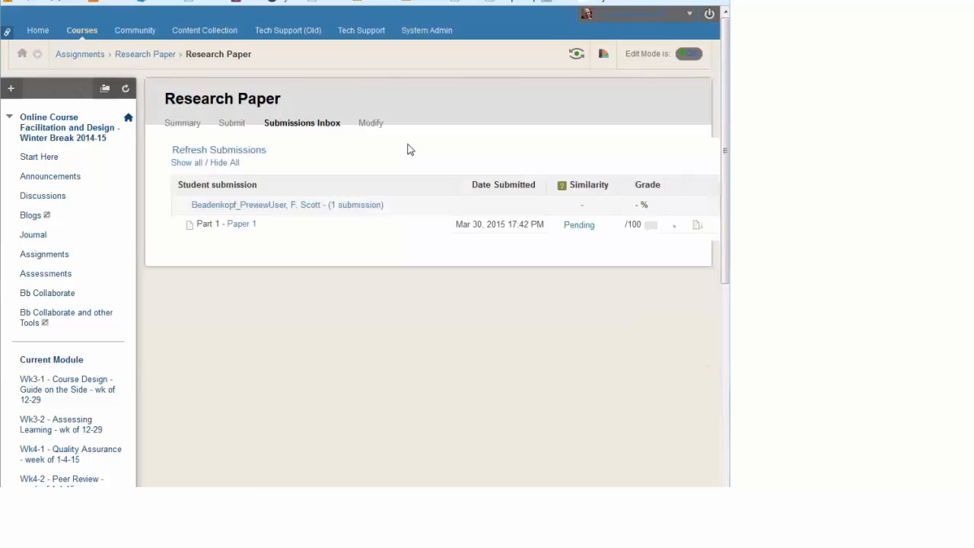
left_click(258, 206)
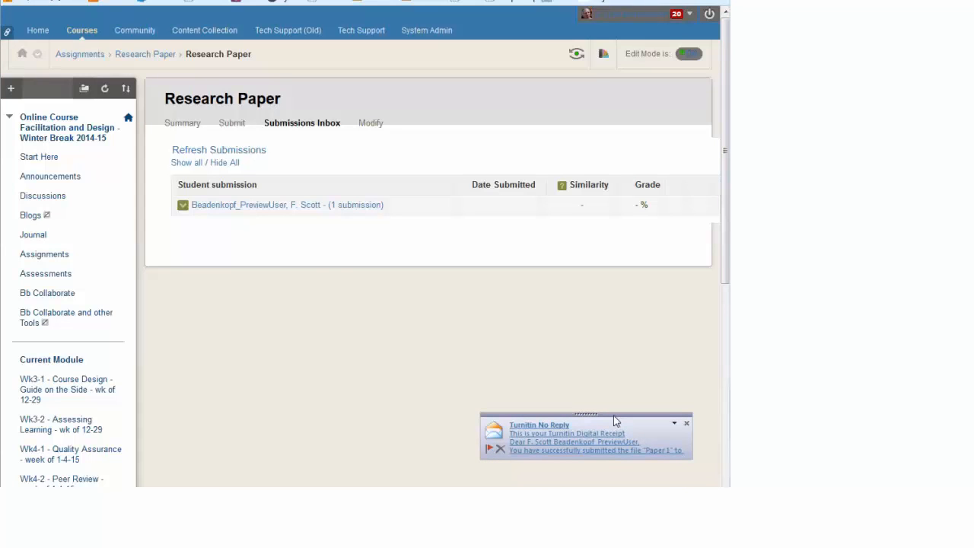
left_click(242, 204)
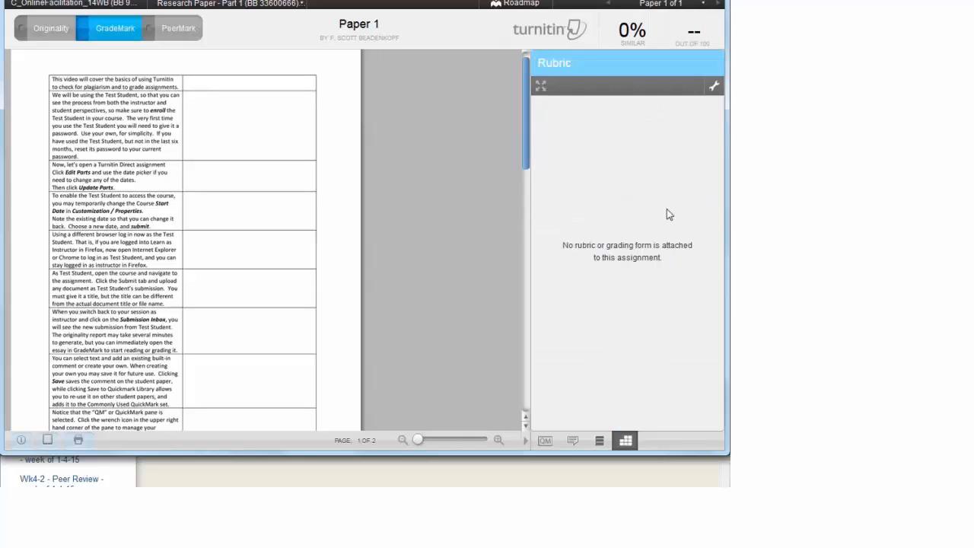
Step: Attach the Simple Writing Rubric to the Research Paper assignment through the rubric manager and close the manager
left_click(715, 89)
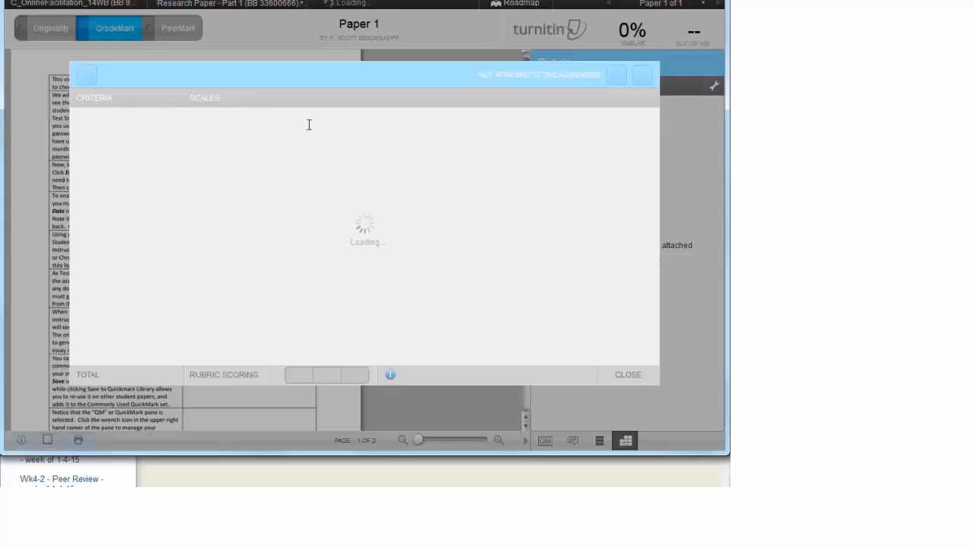
left_click(83, 80)
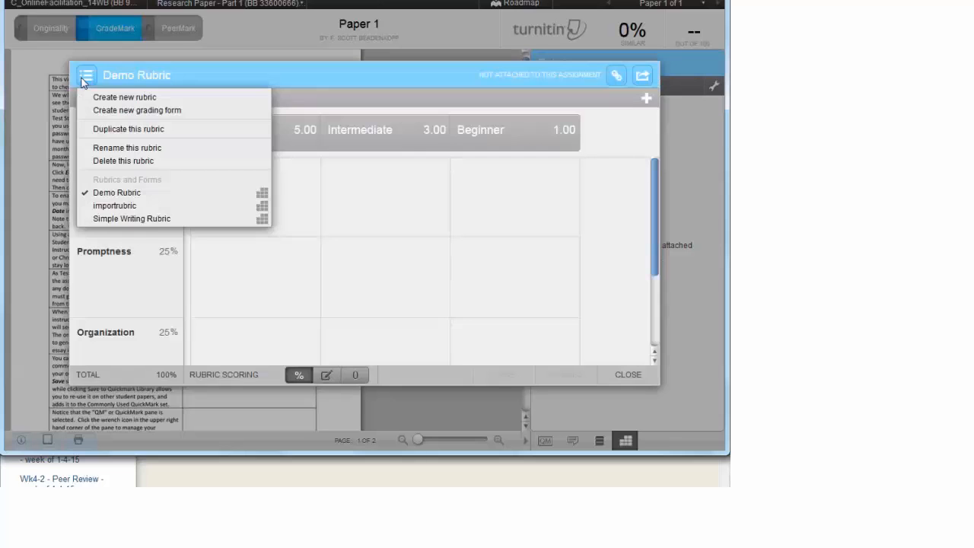
left_click(127, 220)
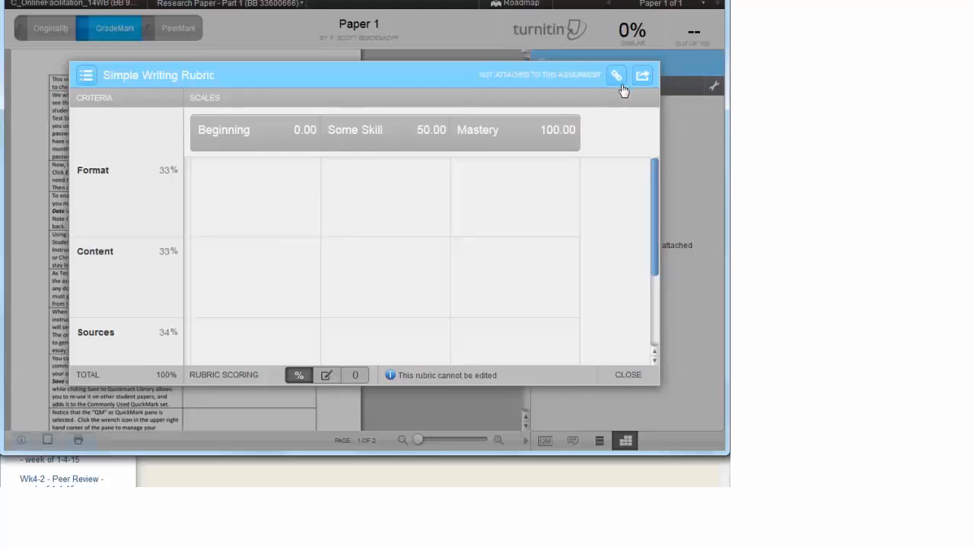
left_click(618, 82)
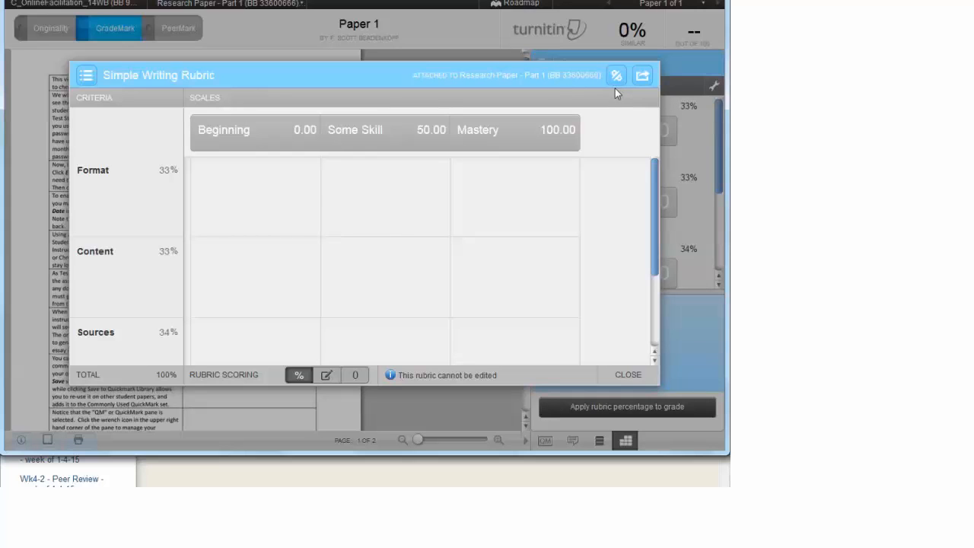
left_click(629, 376)
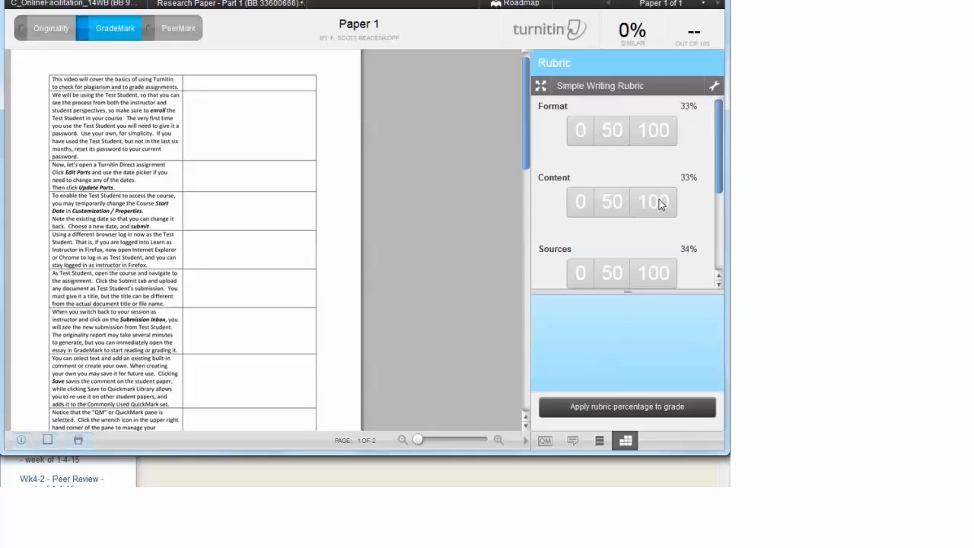
Step: Score Format 50, Content 100 and Sources 50, apply the rubric percentage to the grade, and return to the Blackboard submissions inbox
left_click(613, 274)
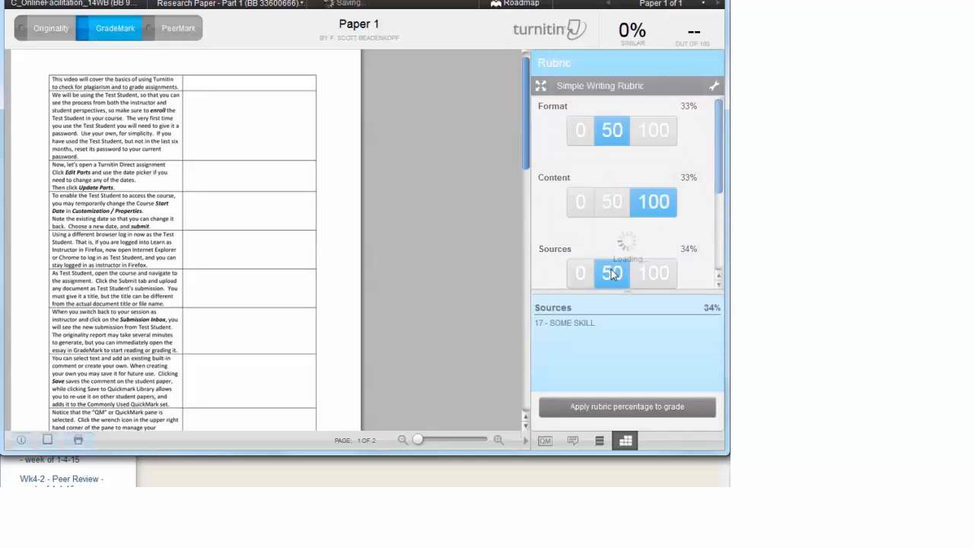
left_click(609, 411)
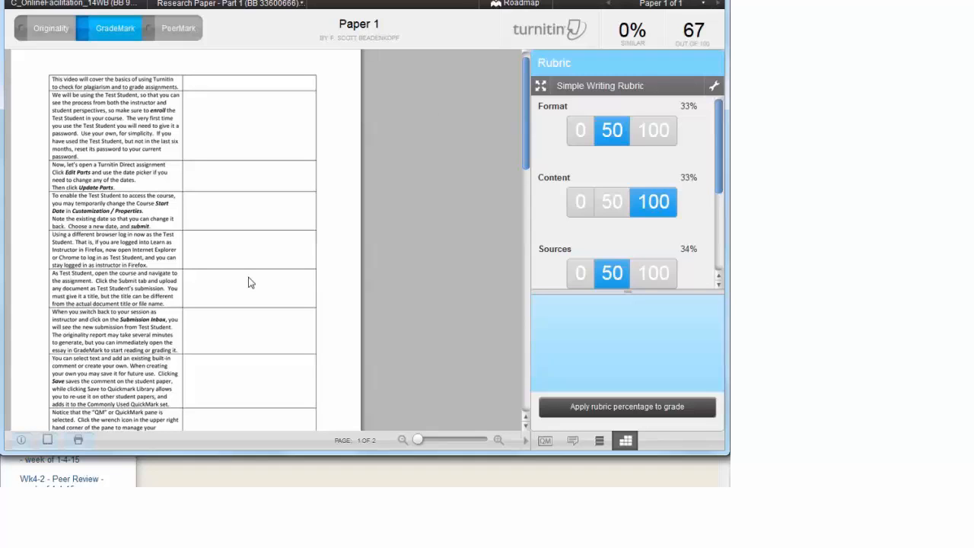
key("alt+Tab")
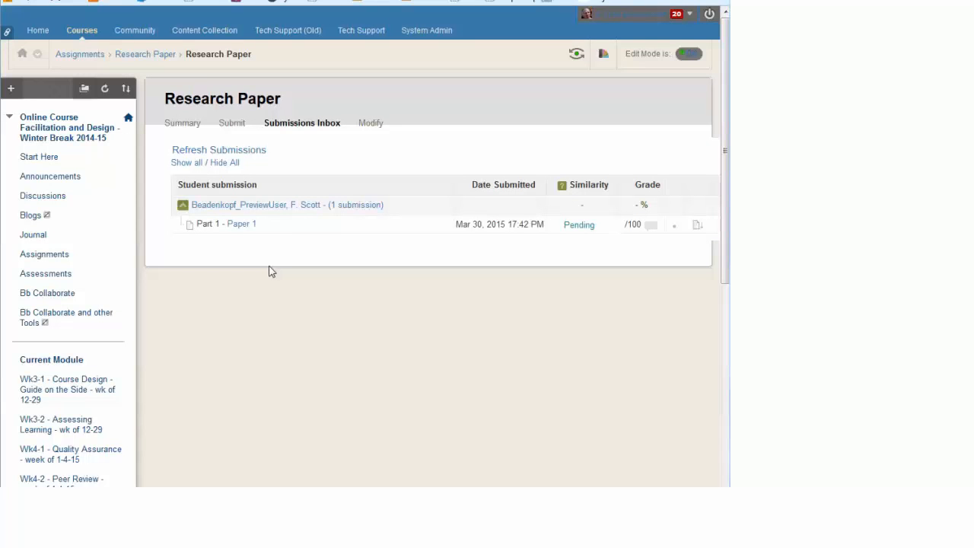